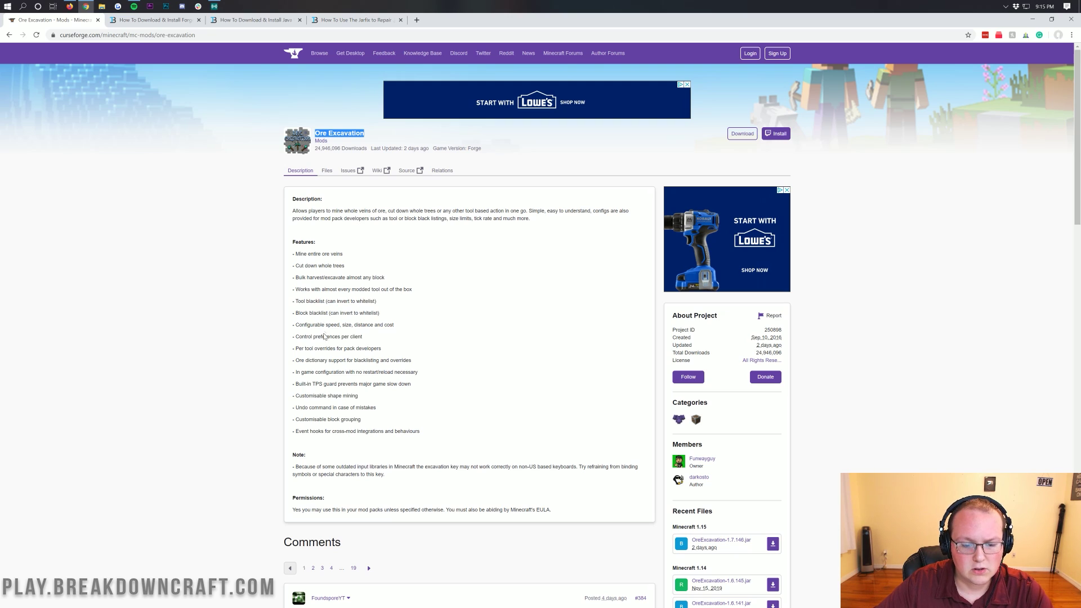
# - Review the feature list in the Ore Excavation mod's description, including the built-in TPS guard entry
pyautogui.moveTo(431, 385); pyautogui.dragTo(302, 385)
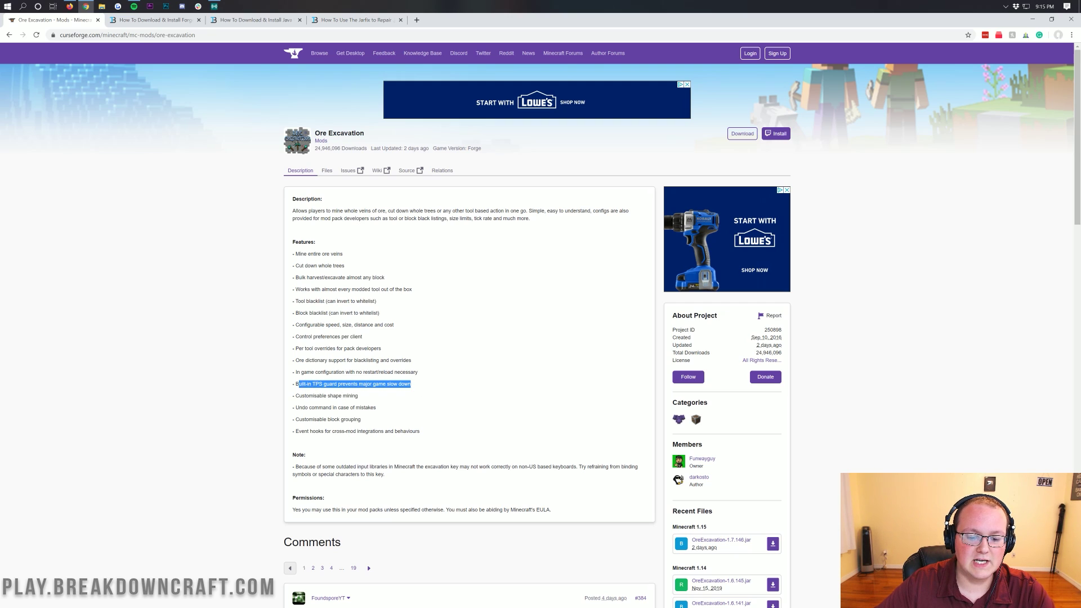
pyautogui.click(452, 378)
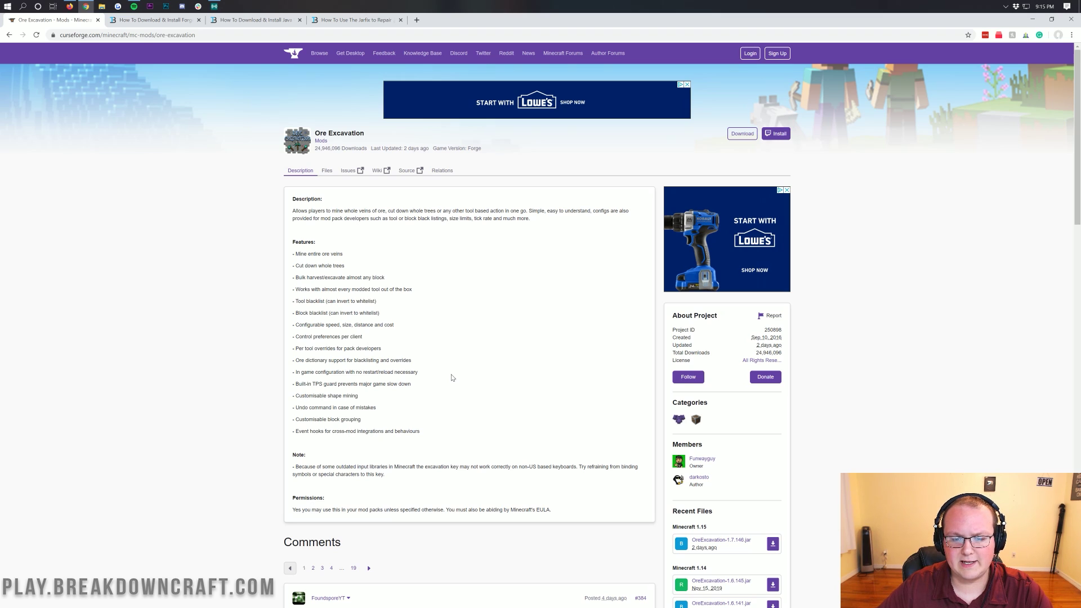
pyautogui.scroll(-2, 452, 378)
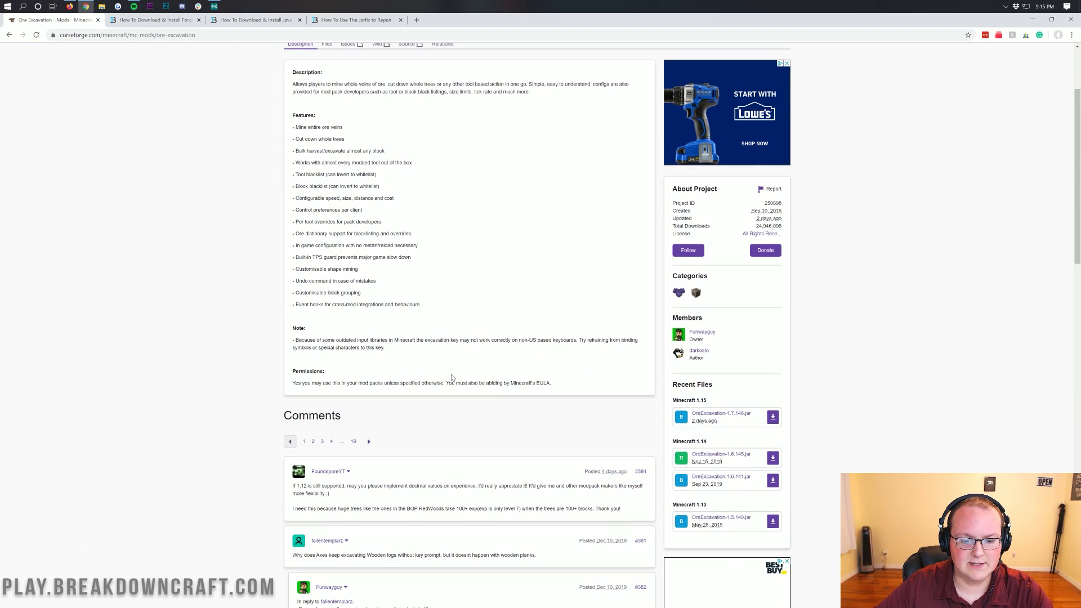
pyautogui.scroll(2, 452, 378)
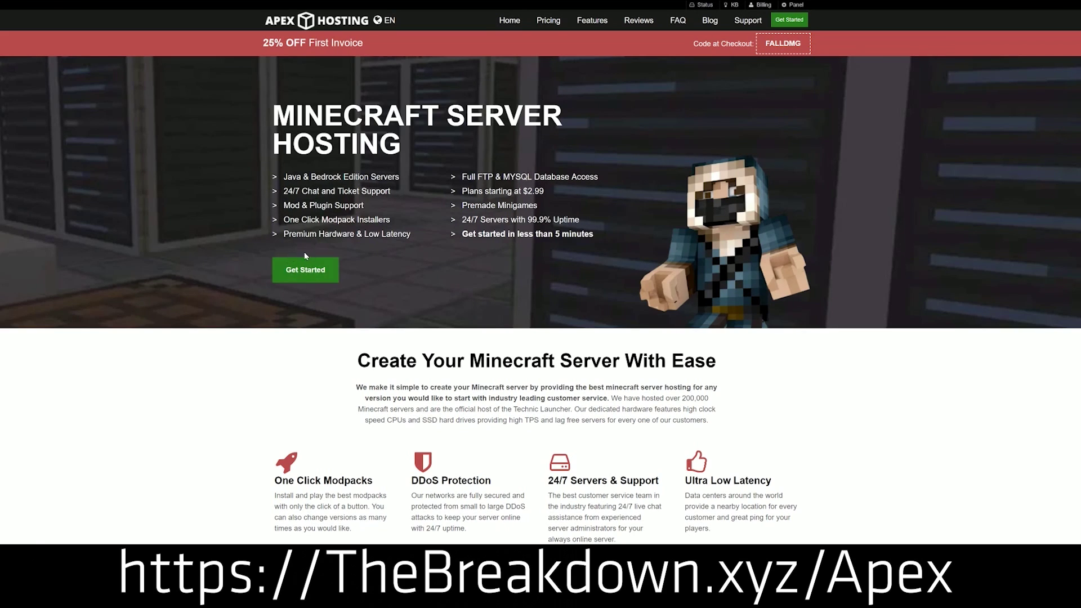
# - Examine the Apex Hosting feature overview, including 24/7 Servers & Support, Automated Backups and Instant Setup
pyautogui.scroll(-3, 410, 324)
pyautogui.scroll(-1, 414, 257)
pyautogui.moveTo(274, 253); pyautogui.dragTo(661, 256)
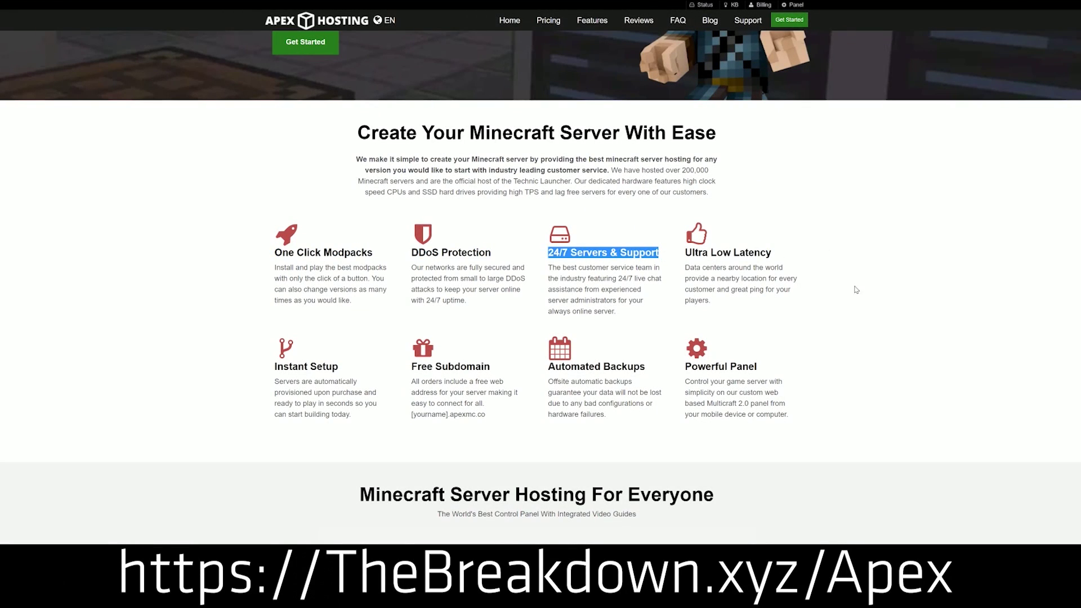
pyautogui.moveTo(547, 366); pyautogui.dragTo(678, 366)
pyautogui.click(514, 370)
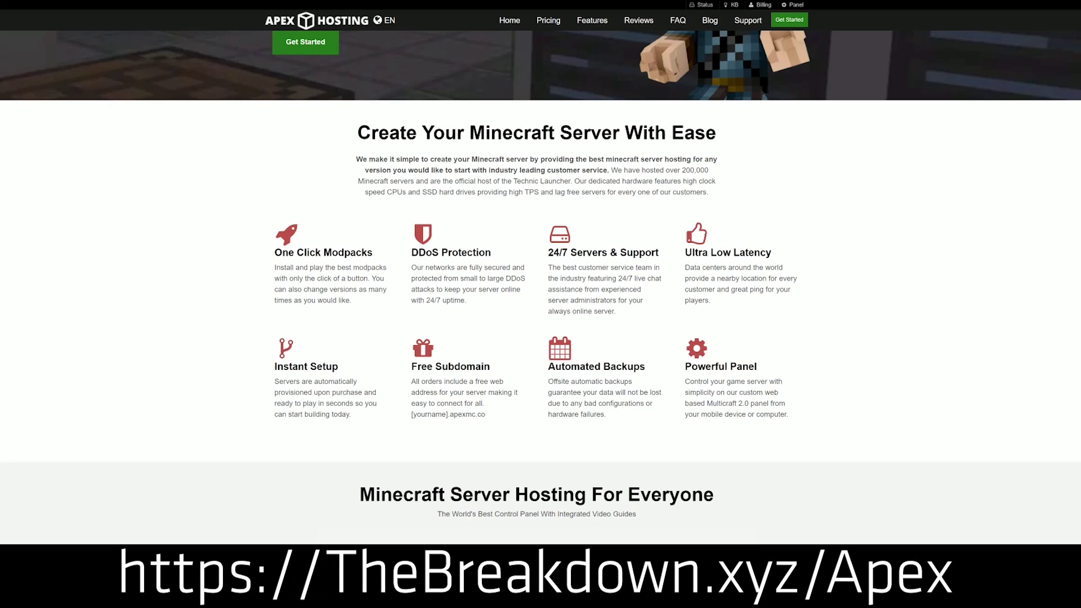
pyautogui.moveTo(358, 416); pyautogui.dragTo(274, 366)
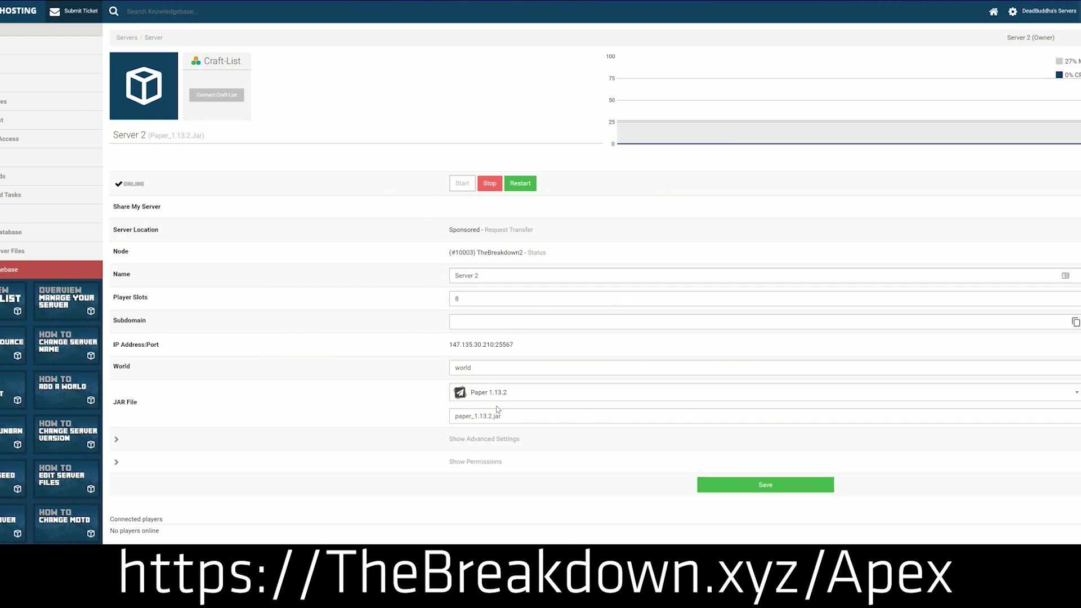
# - Change Server 2's JAR file to Minecraft 1.15, confirming the version change and using the existing world
pyautogui.click(508, 396)
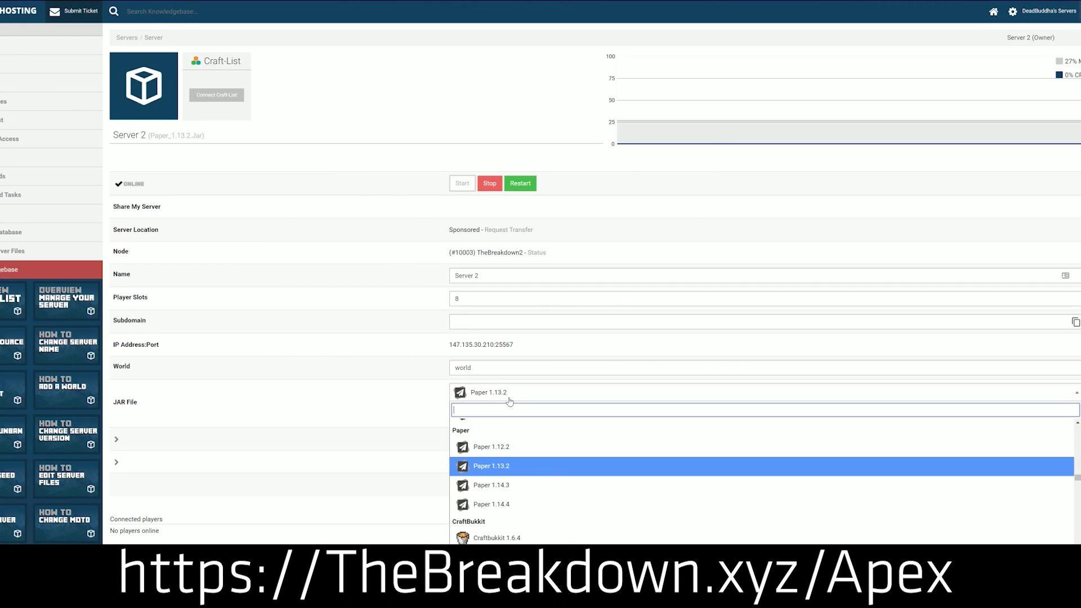
pyautogui.scroll(-2, 502, 489)
pyautogui.scroll(-10, 503, 489)
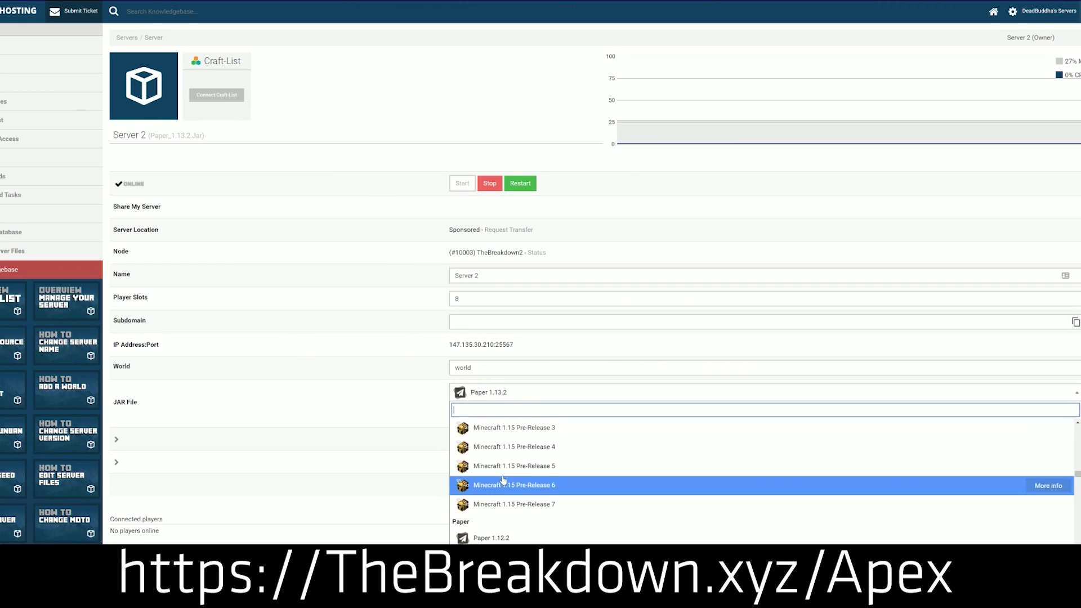
pyautogui.scroll(-1, 503, 472)
pyautogui.scroll(3, 502, 473)
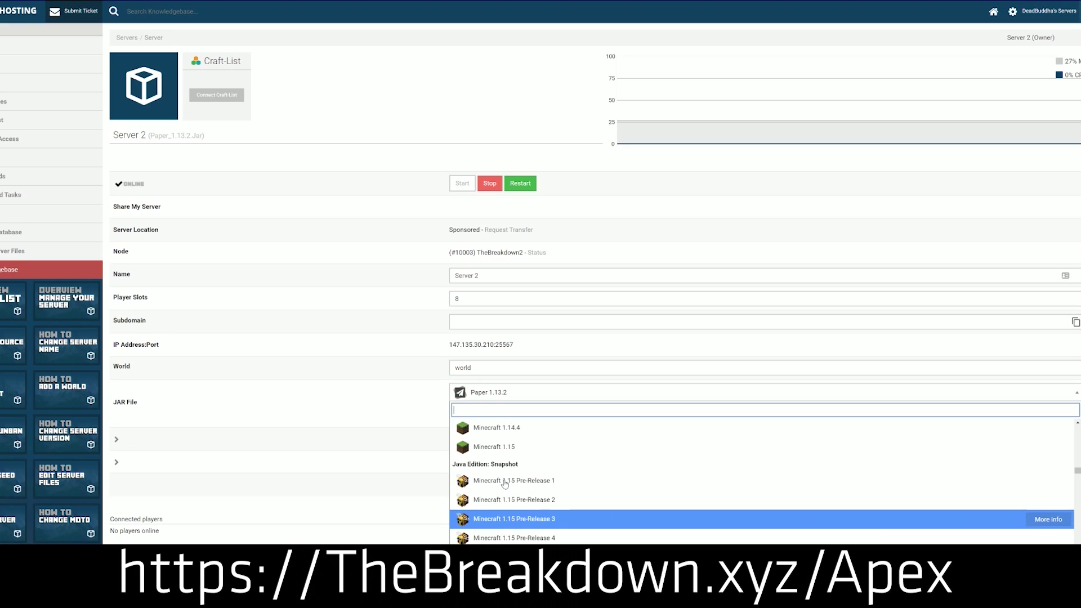
pyautogui.scroll(-2, 502, 472)
pyautogui.scroll(4, 505, 457)
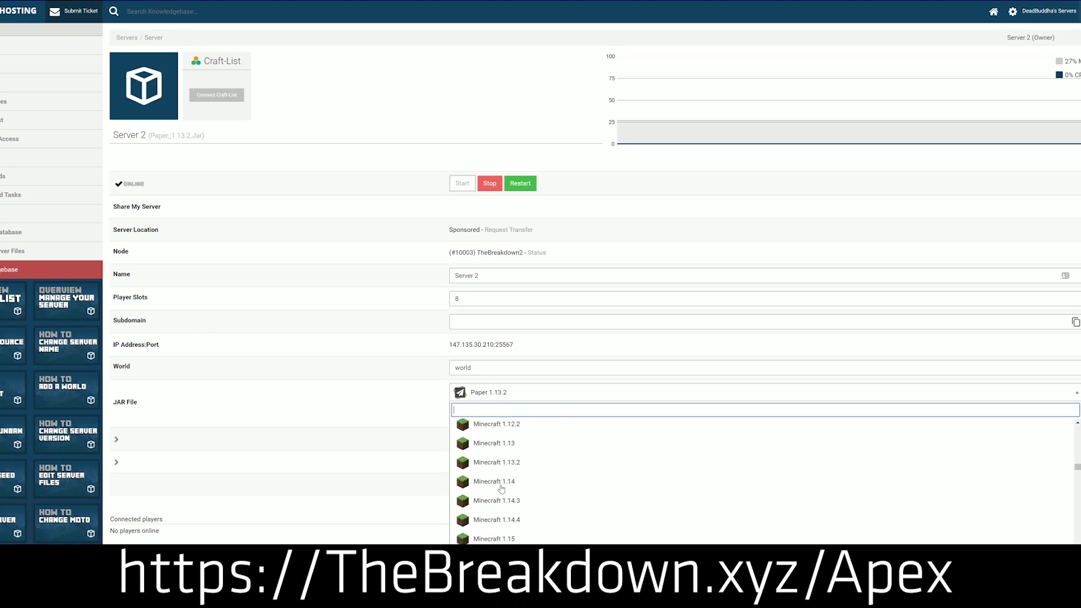
pyautogui.scroll(-2, 502, 488)
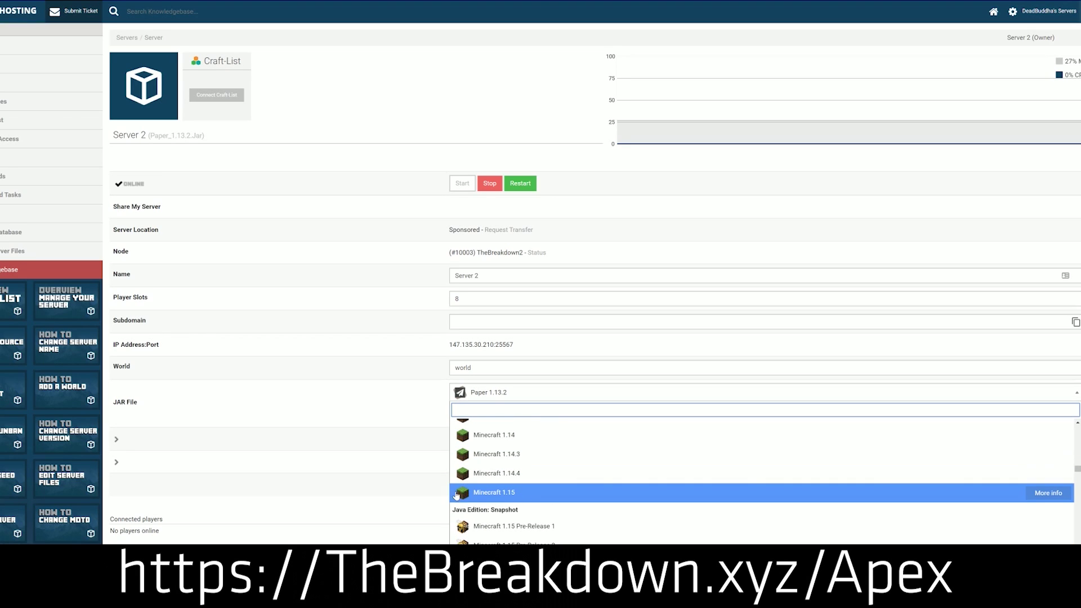
pyautogui.click(554, 495)
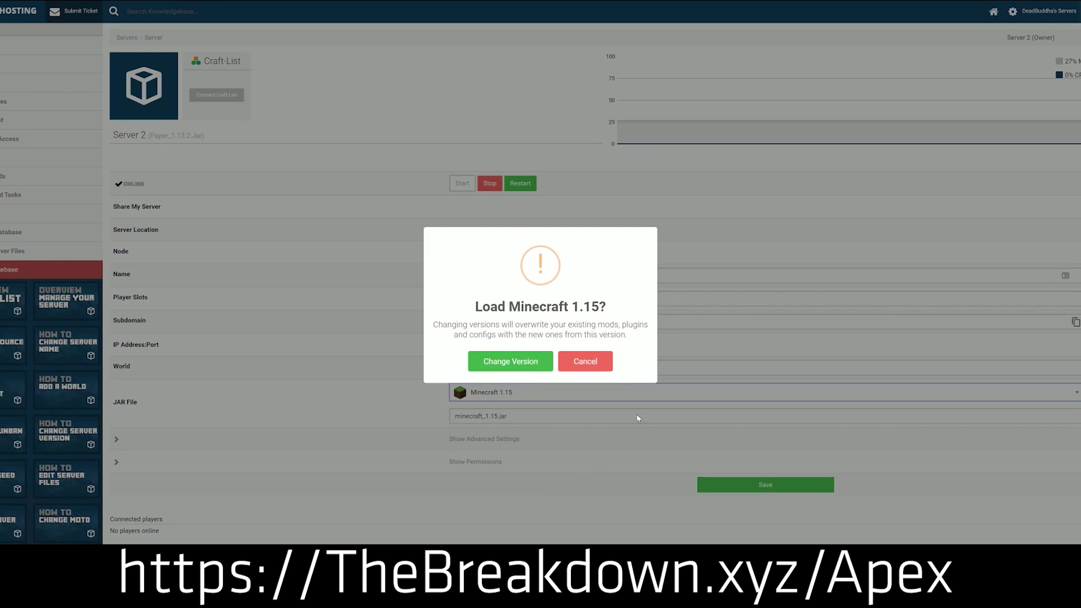
pyautogui.click(510, 360)
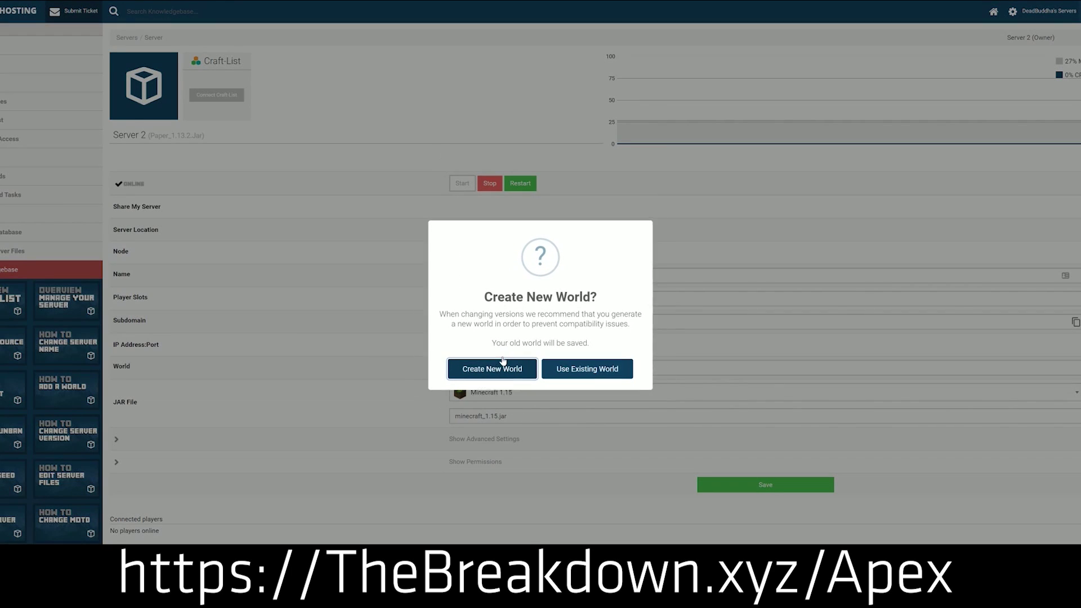
pyautogui.click(588, 371)
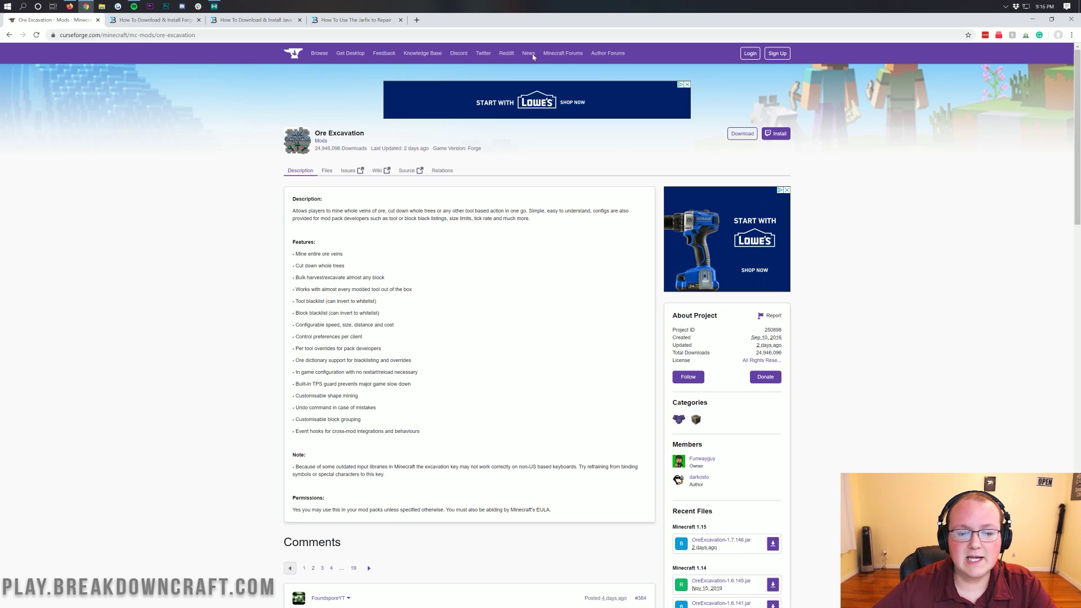
# - Download OreExcavation-1.7.146.jar from the Minecraft 1.15 recent files and keep the flagged file
pyautogui.scroll(-5, 290, 240)
pyautogui.scroll(5, 573, 213)
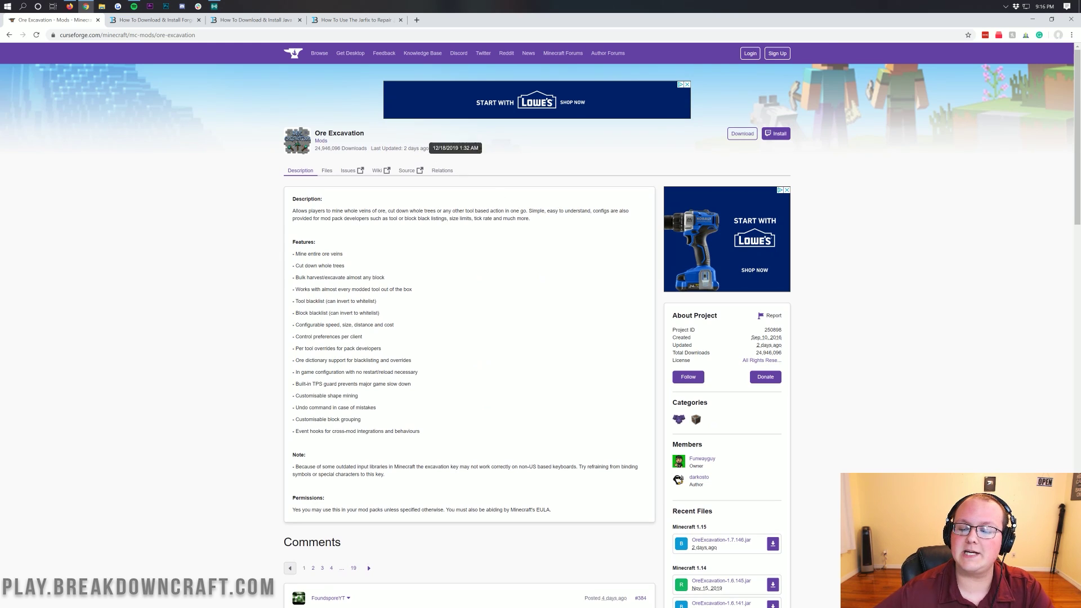
pyautogui.scroll(-5, 662, 278)
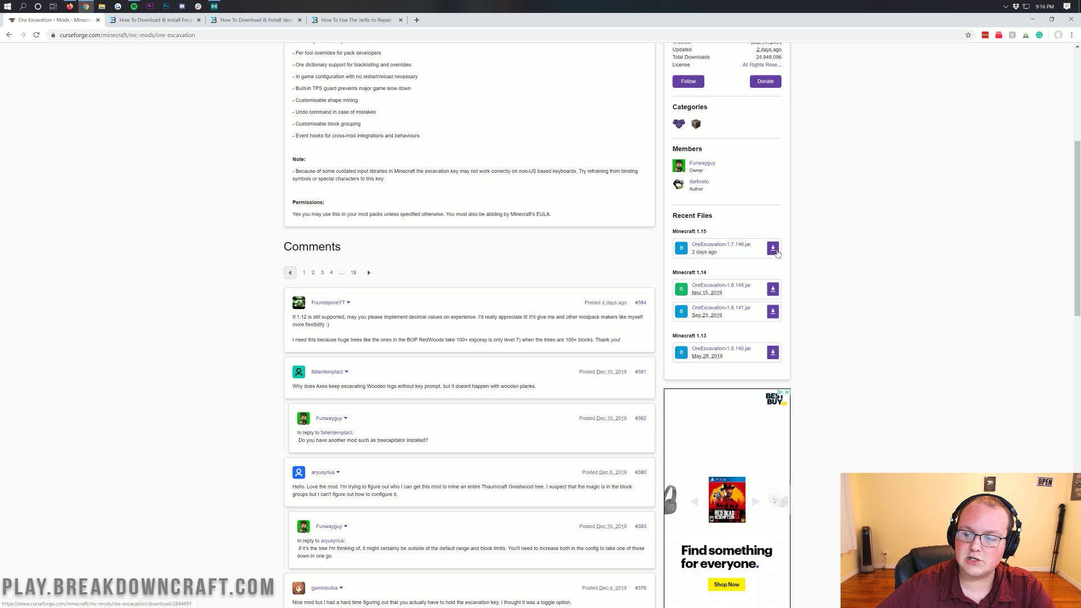
pyautogui.click(774, 251)
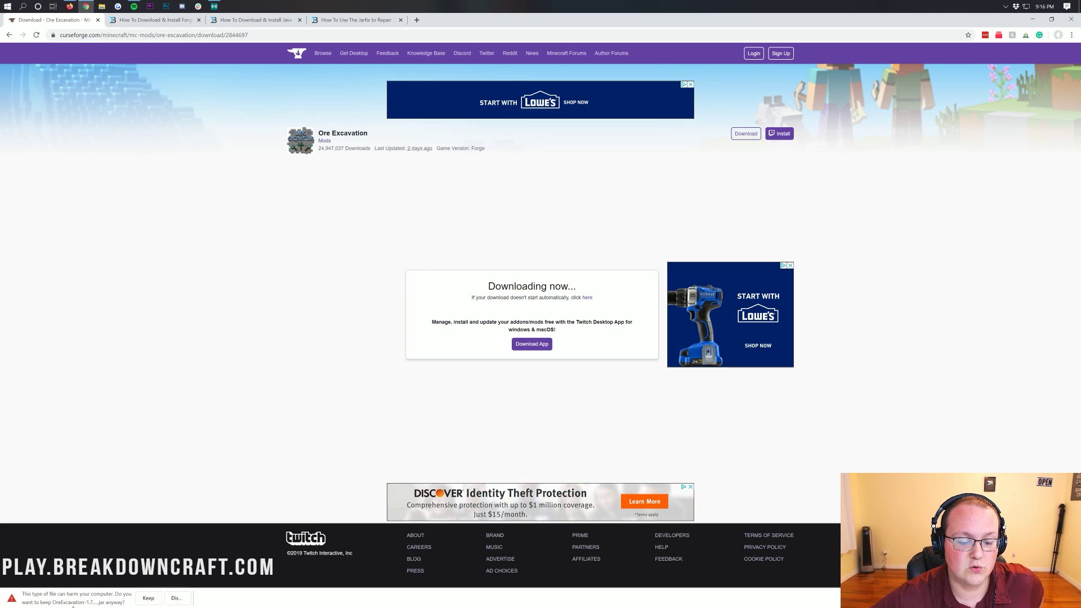
pyautogui.click(148, 600)
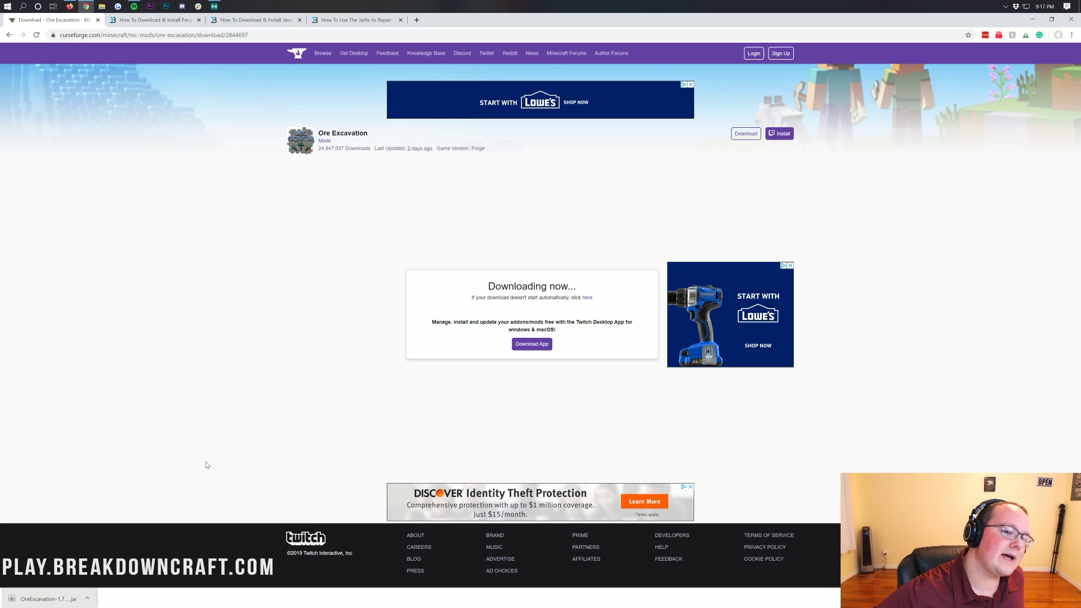
# - Switch to the Forge installation guide on TheBreakdown.xyz and follow its link to the Forge download page
pyautogui.click(181, 21)
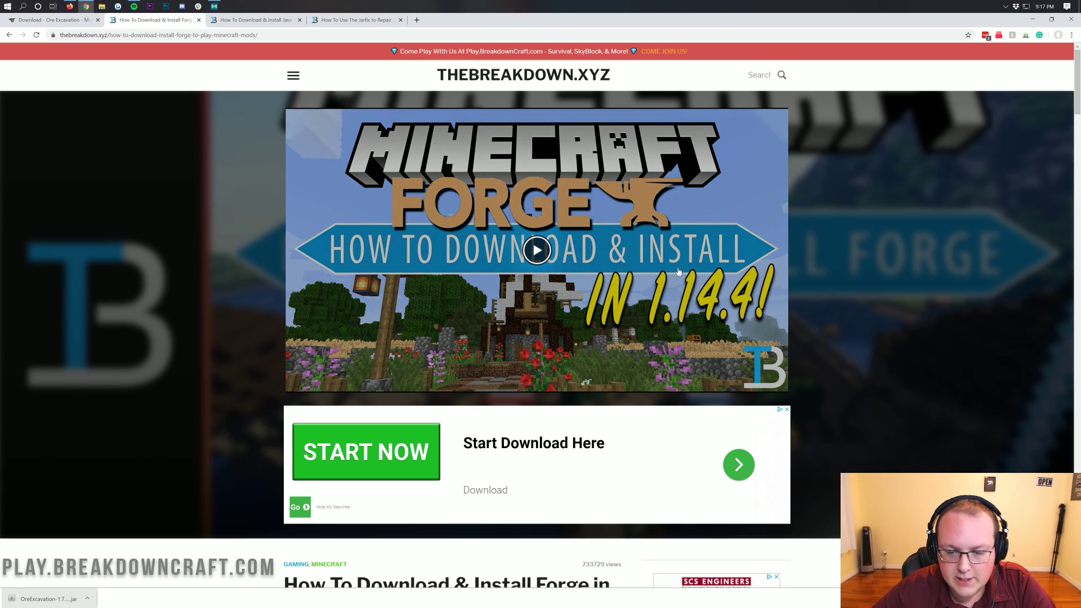
pyautogui.scroll(-12, 223, 214)
pyautogui.scroll(-5, 223, 218)
pyautogui.scroll(8, 223, 218)
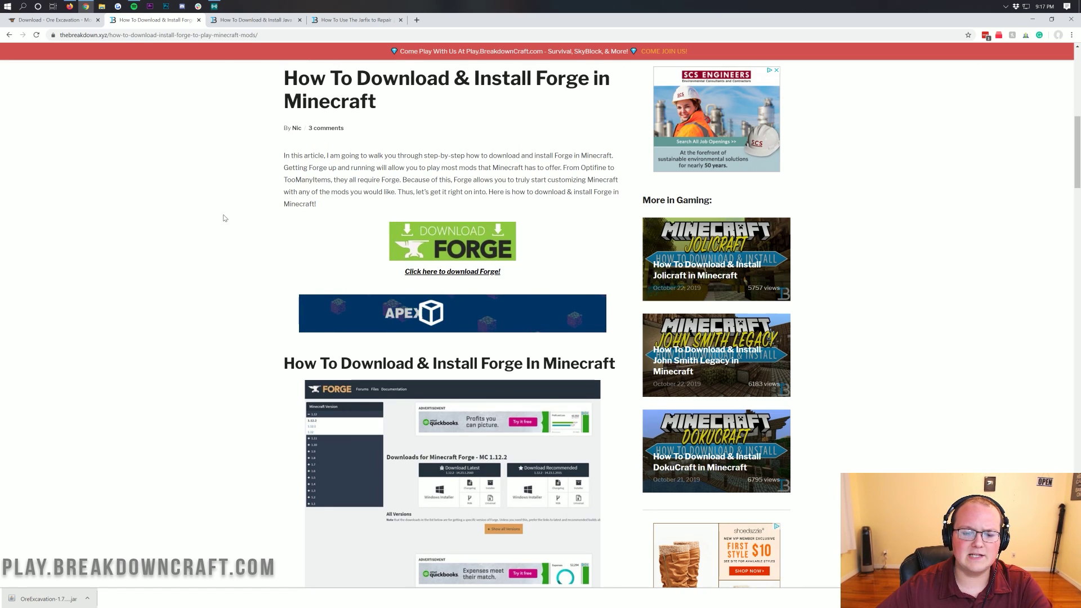
pyautogui.scroll(-4, 219, 250)
pyautogui.scroll(-4, 219, 250)
pyautogui.scroll(9, 219, 253)
pyautogui.scroll(-2, 219, 256)
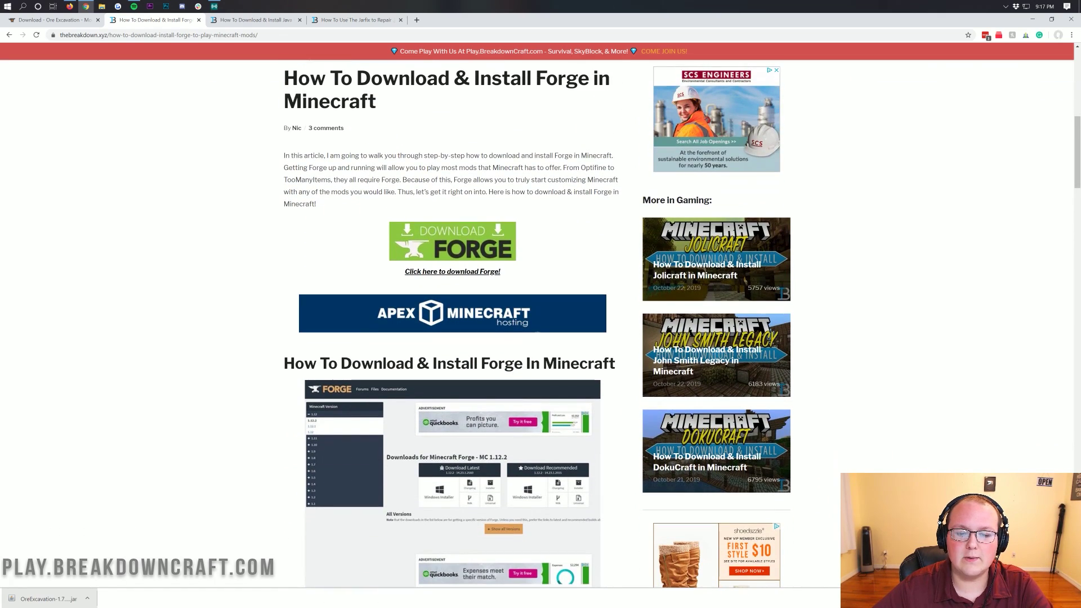
pyautogui.click(437, 248)
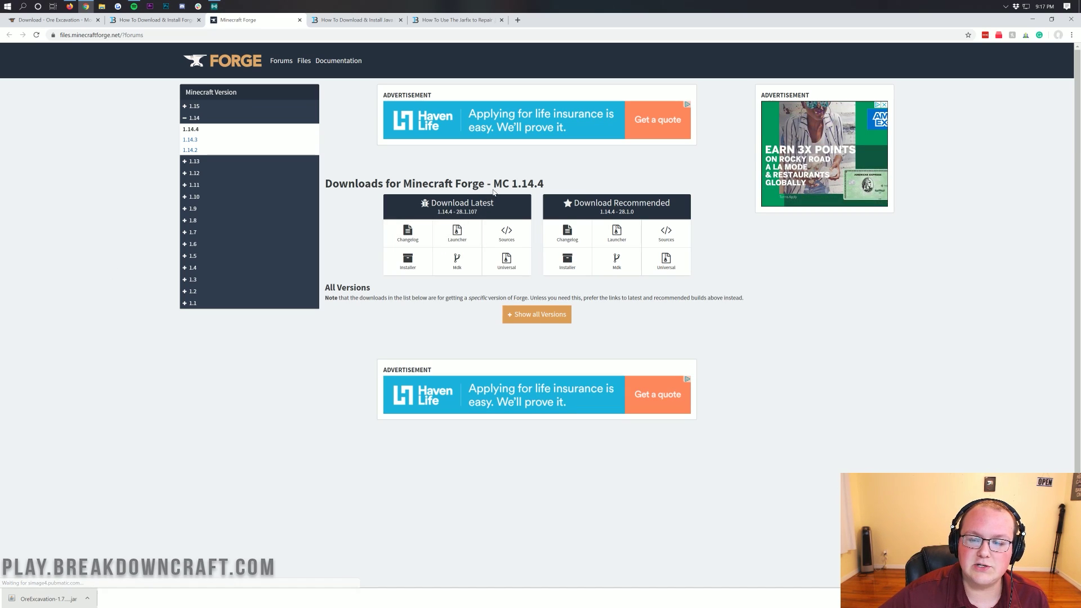
# - Show the Forge downloads for Minecraft 1.15.1
pyautogui.moveTo(493, 183); pyautogui.dragTo(551, 185)
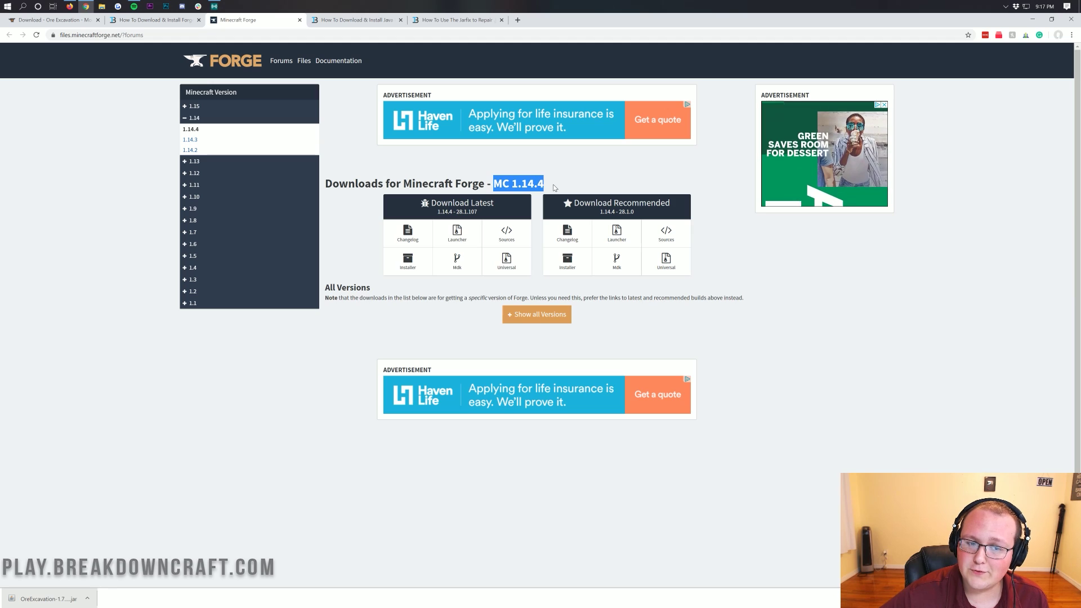
pyautogui.click(213, 110)
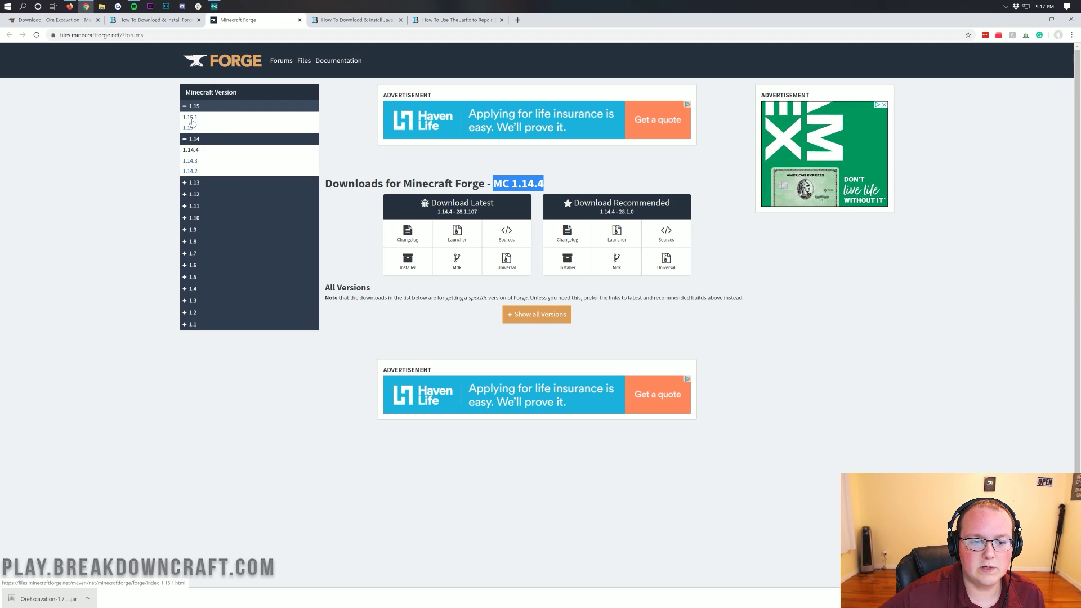
pyautogui.click(190, 118)
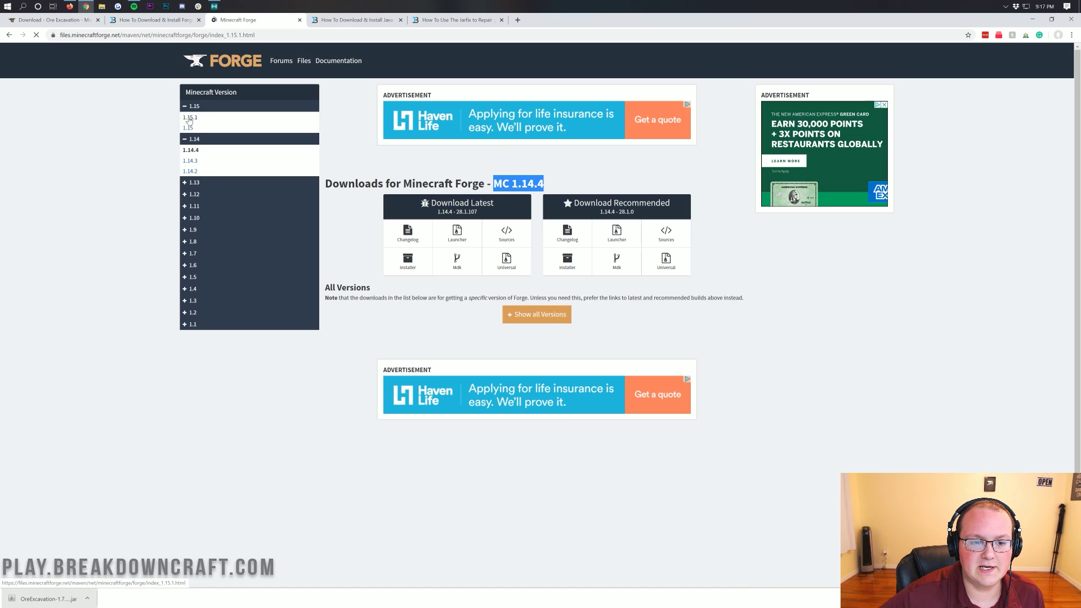
pyautogui.moveTo(494, 184); pyautogui.dragTo(579, 179)
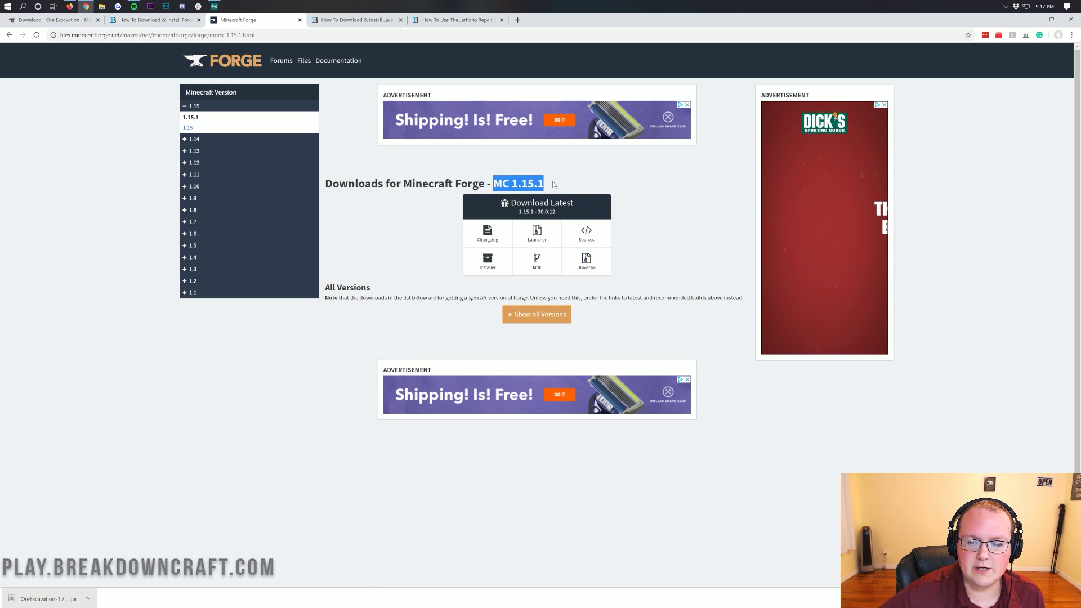
pyautogui.click(556, 181)
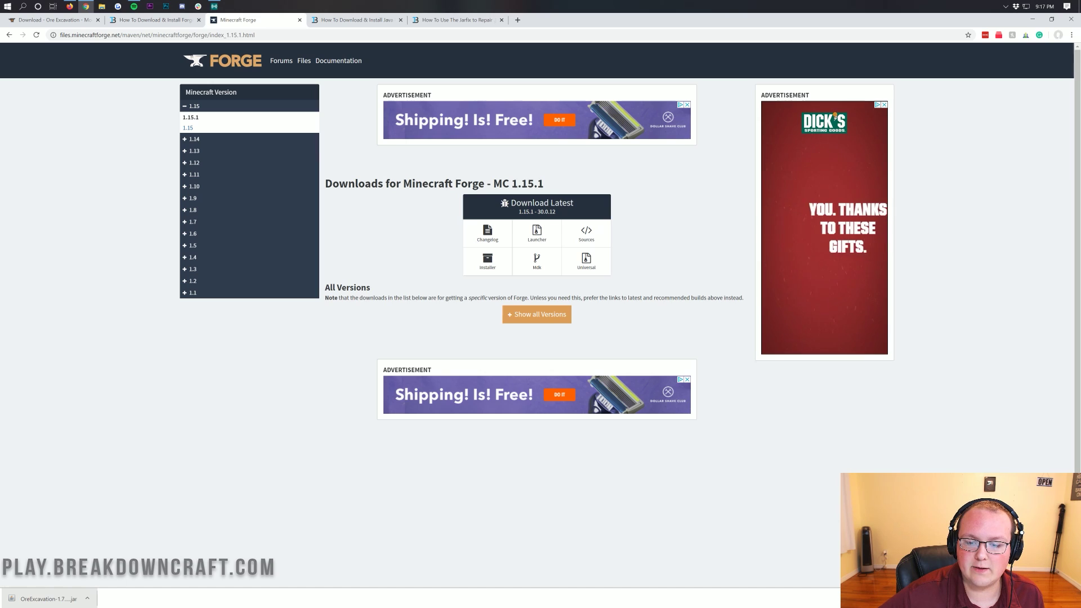
# - Download the latest Forge installer for Minecraft 1.15.1, skipping the advertisement page and keeping the flagged file
pyautogui.click(485, 265)
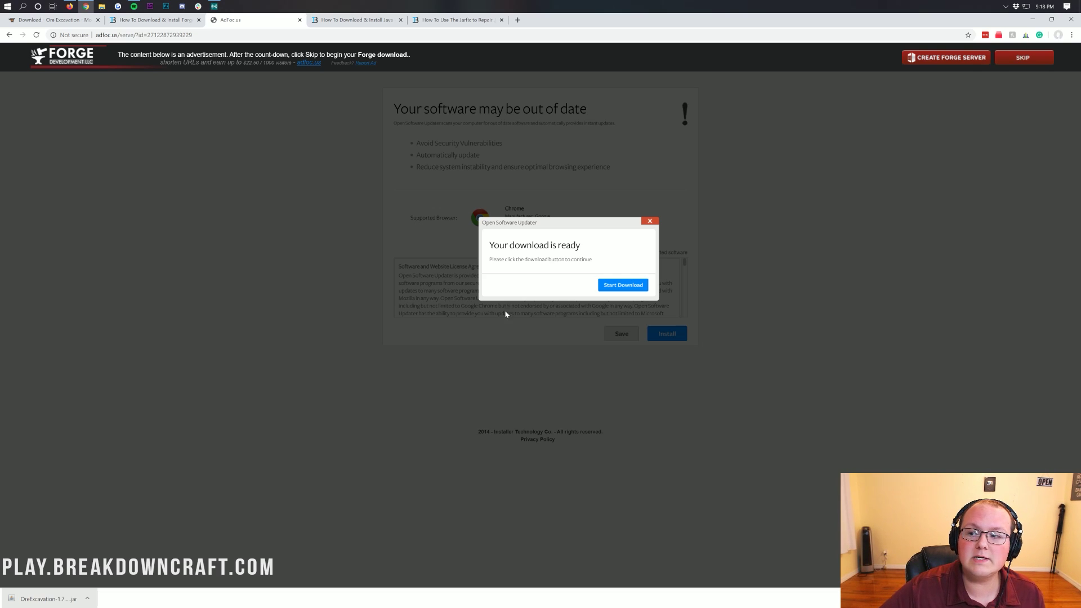
pyautogui.click(1028, 60)
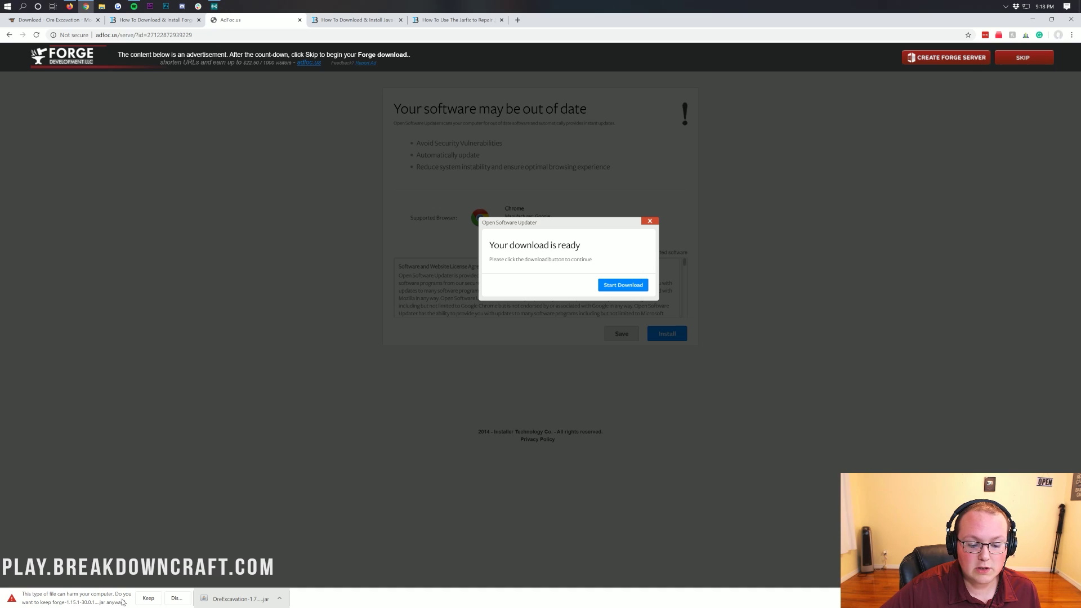
pyautogui.click(143, 599)
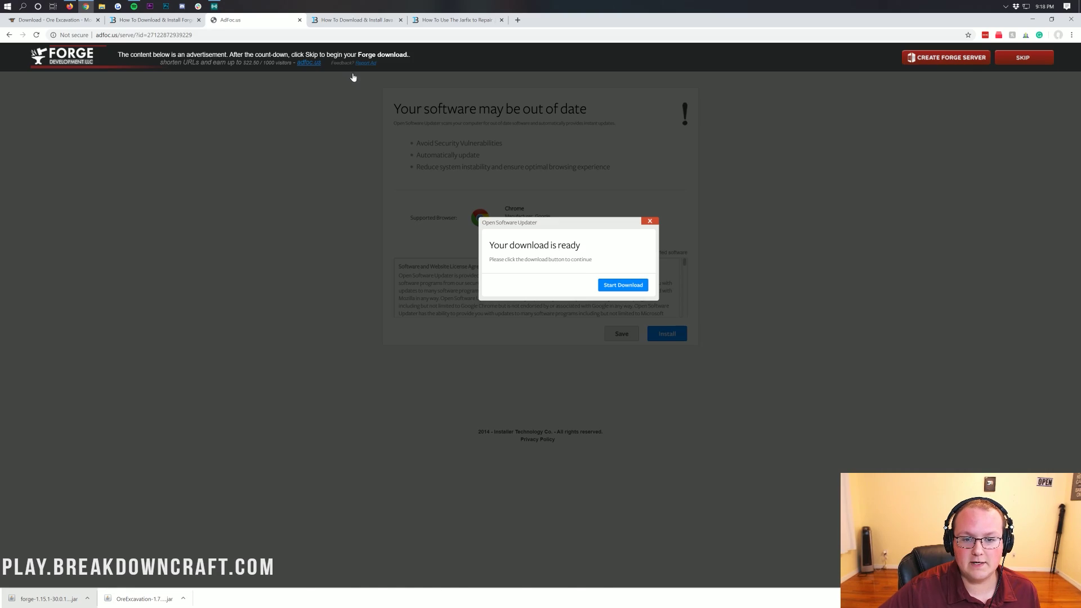
# - Go to the desktop and move the OreExcavation and Forge jar files together away from the screen corner
pyautogui.click(354, 20)
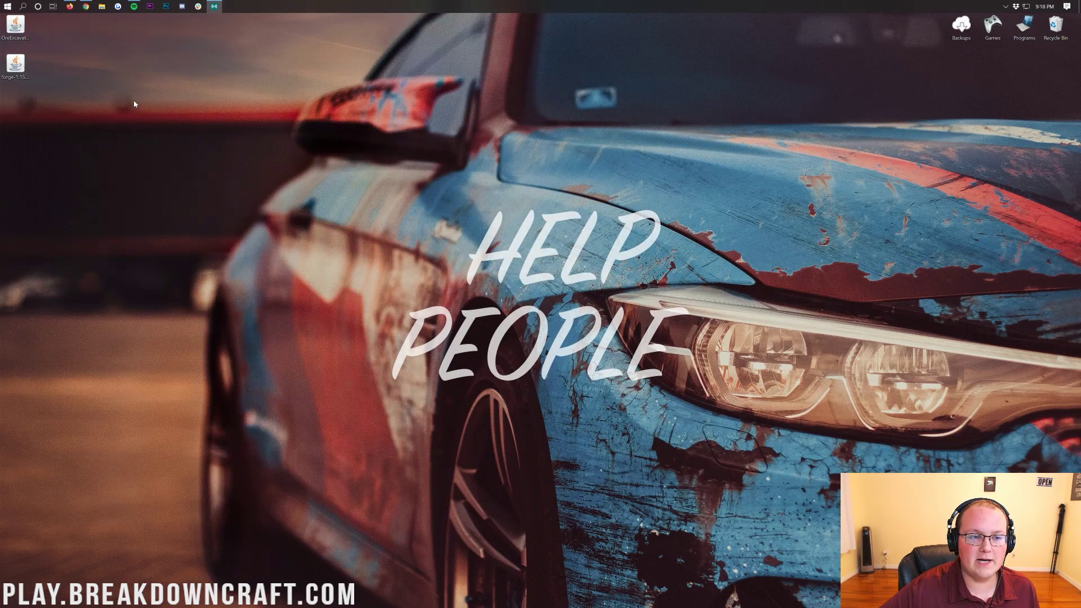
pyautogui.moveTo(84, 99); pyautogui.dragTo(3, 17)
pyautogui.moveTo(30, 56); pyautogui.dragTo(345, 134)
pyautogui.click(331, 105)
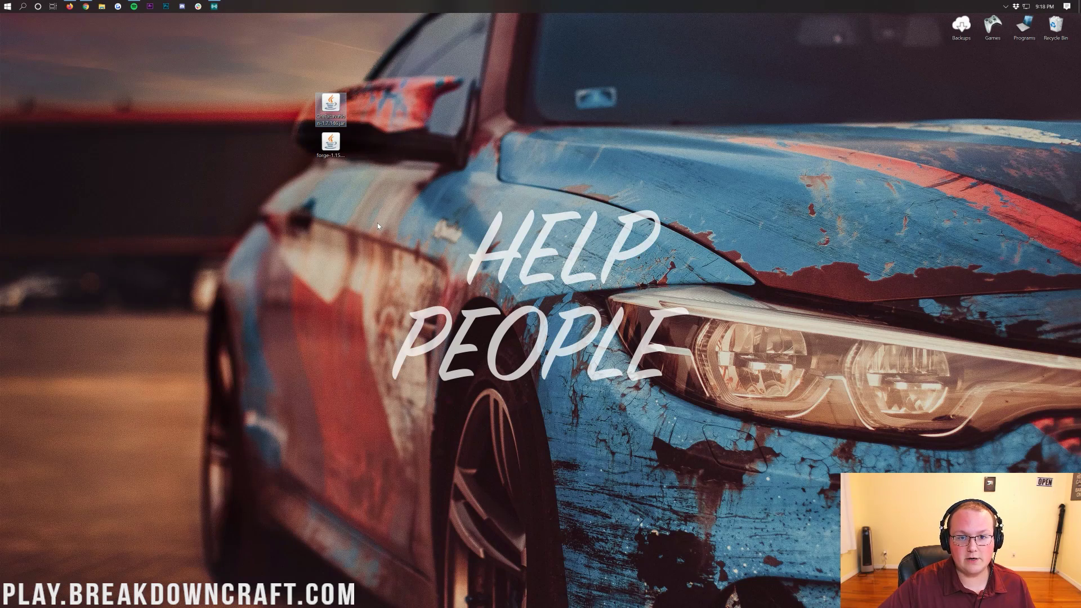
pyautogui.click(328, 261)
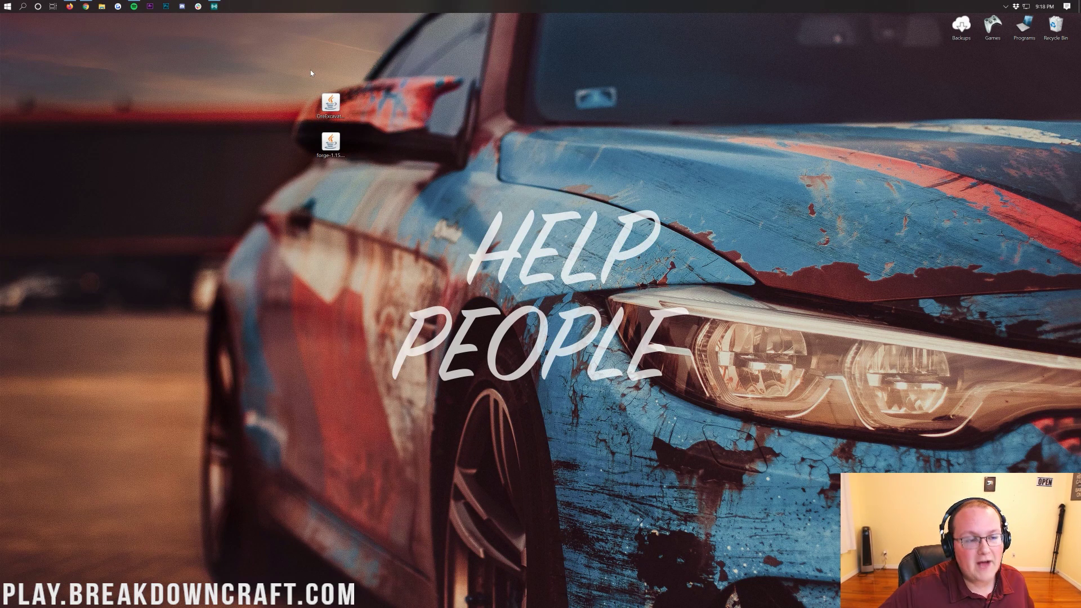
# - Find the Downloads folder through the system search and open it
pyautogui.click(3, 5)
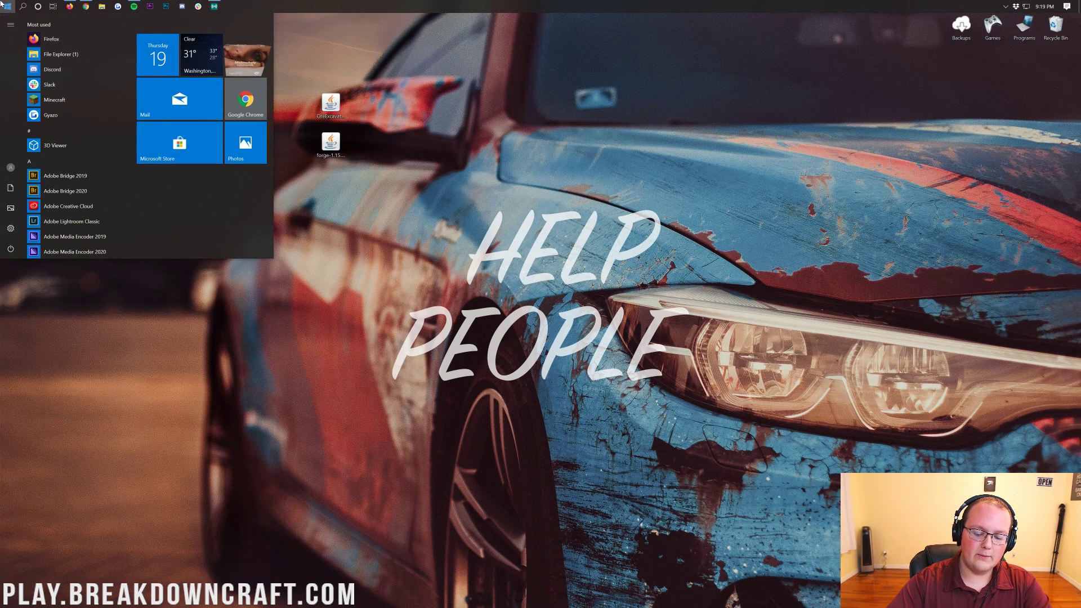
pyautogui.write('downloads')
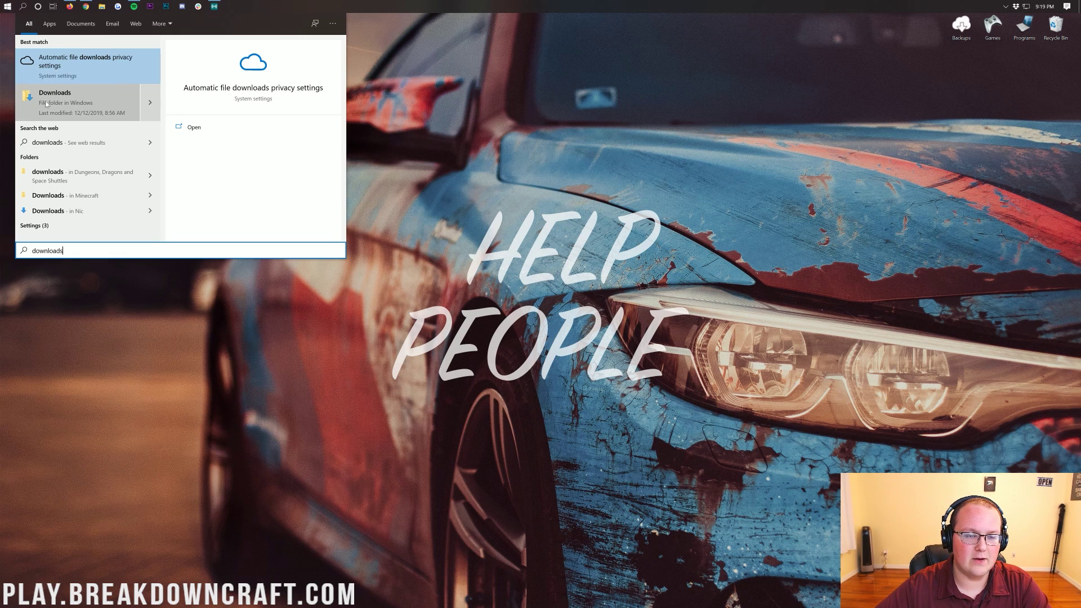
pyautogui.click(104, 97)
# - Place the OreExcavation file beside the Forge file on the desktop and close the Downloads folder
pyautogui.moveTo(332, 145); pyautogui.dragTo(548, 145)
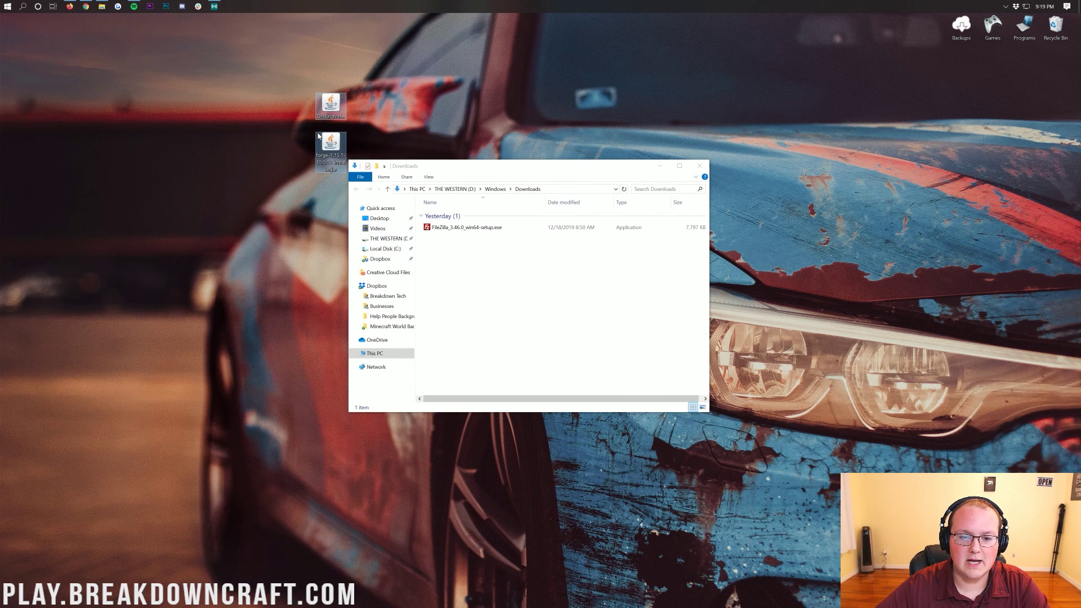
pyautogui.moveTo(330, 104); pyautogui.dragTo(237, 147)
pyautogui.click(699, 167)
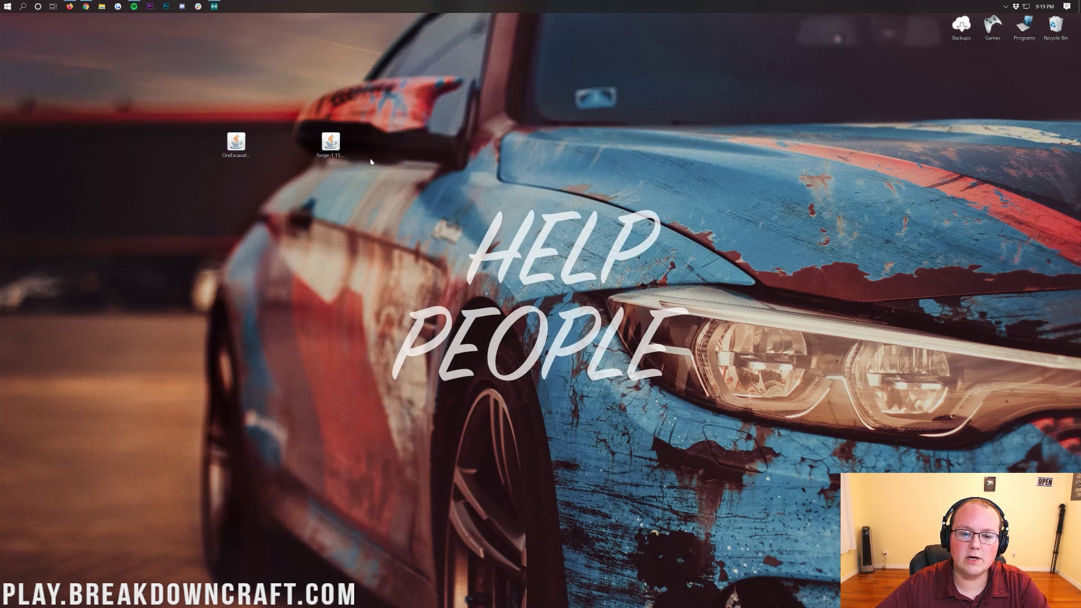
pyautogui.click(328, 150)
pyautogui.rightClick(328, 151)
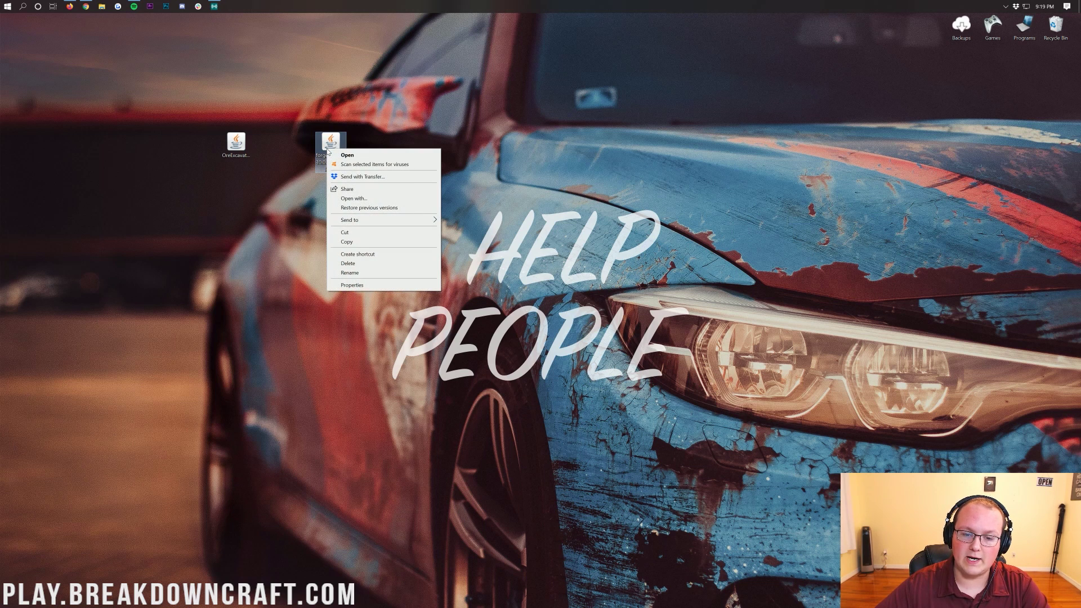
pyautogui.click(349, 198)
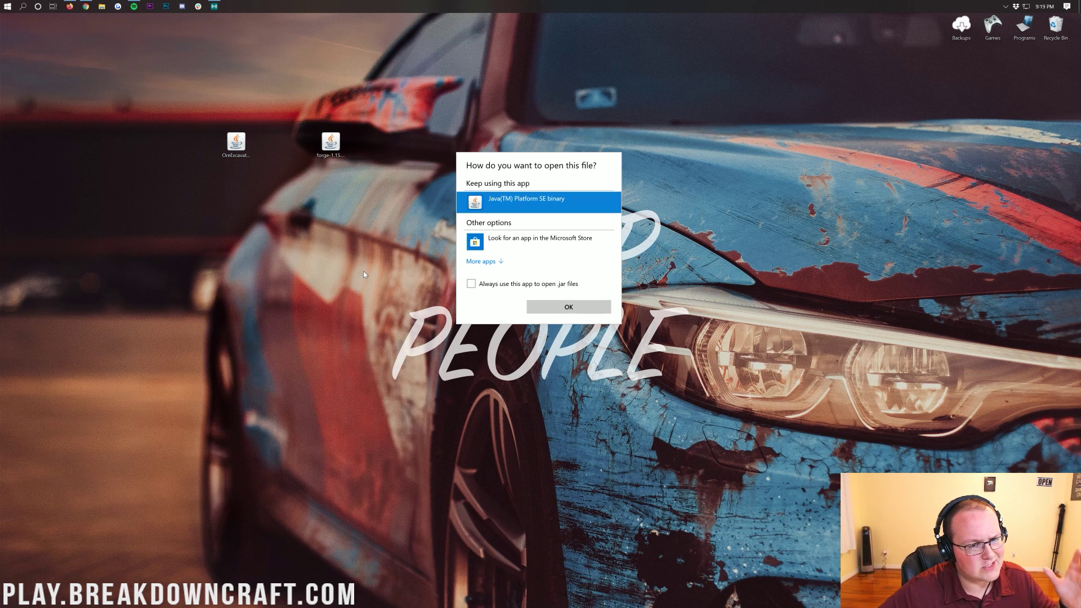
pyautogui.press('Escape')
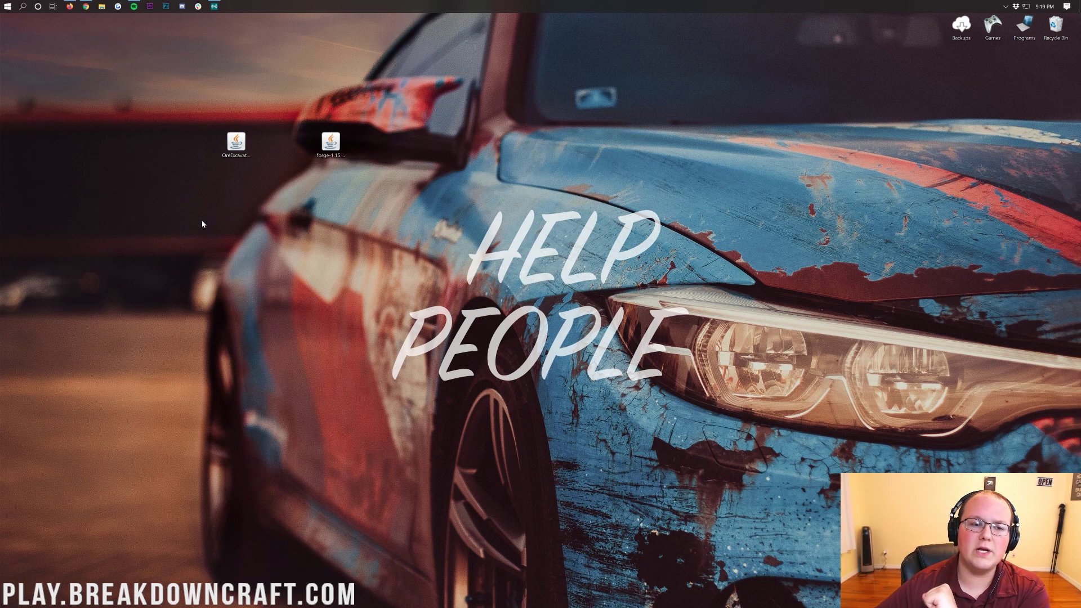
# - Switch to Chrome and look through the TheBreakdown.xyz guide on downloading and installing Java for Minecraft
pyautogui.click(85, 6)
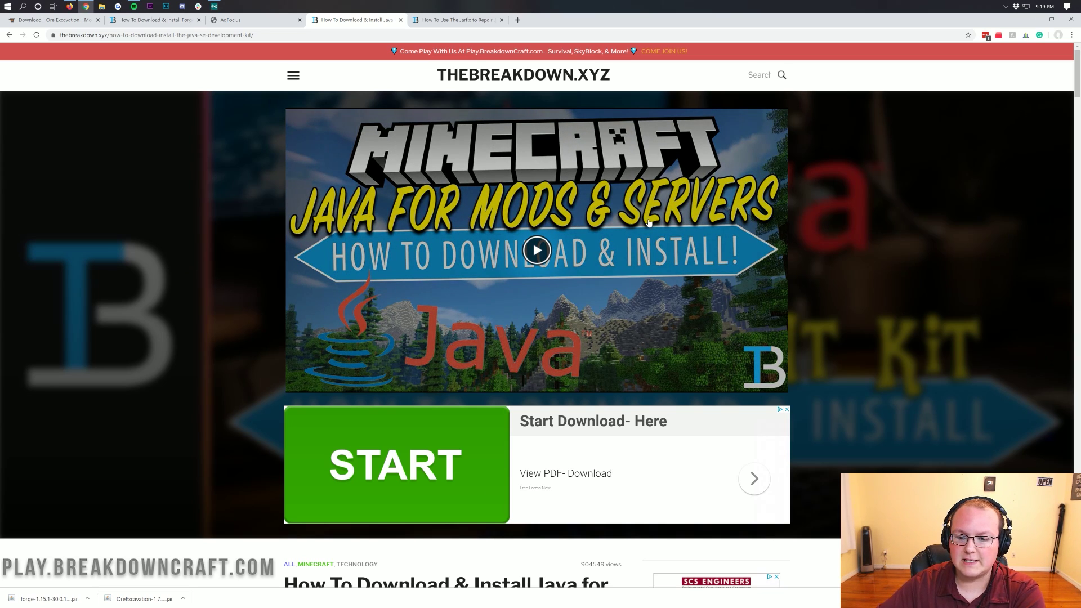
pyautogui.scroll(-3, 575, 219)
pyautogui.scroll(-15, 573, 226)
pyautogui.scroll(-10, 455, 297)
pyautogui.press('Home')
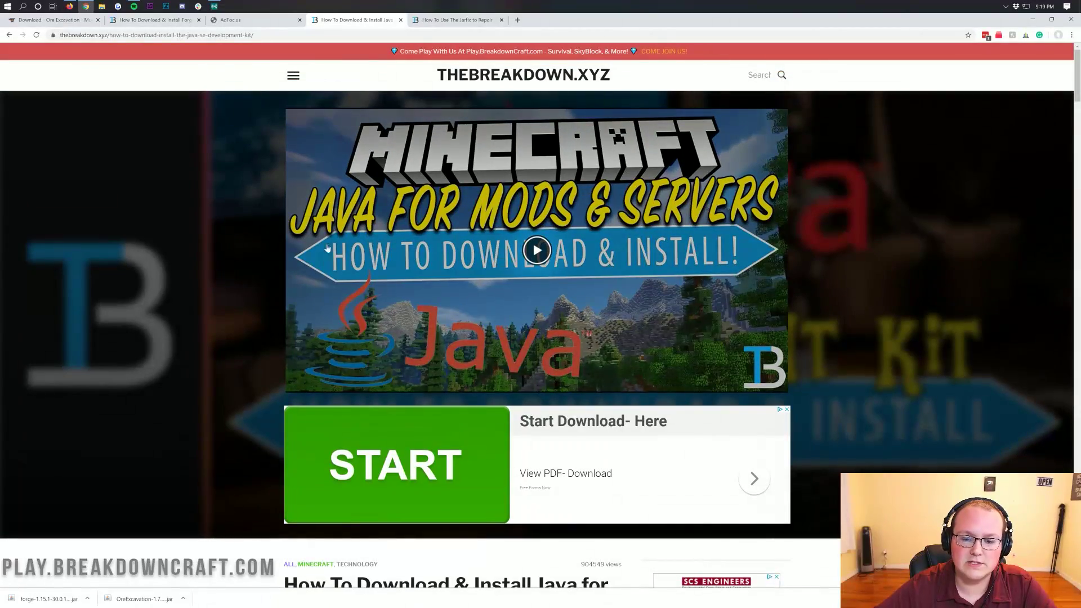
pyautogui.scroll(-10, 321, 243)
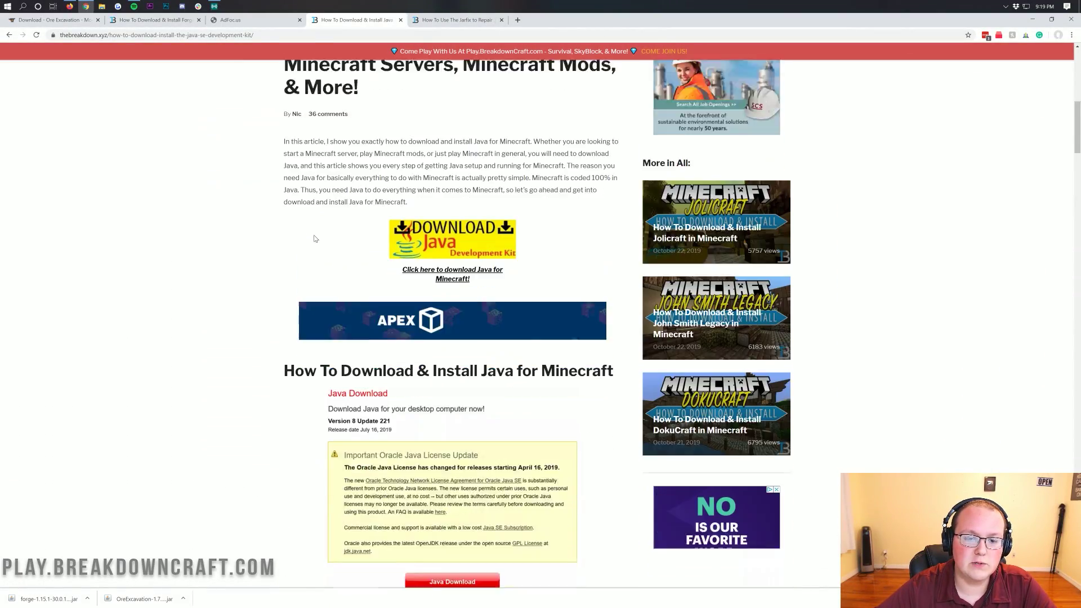
pyautogui.scroll(-9, 315, 238)
pyautogui.scroll(8, 315, 238)
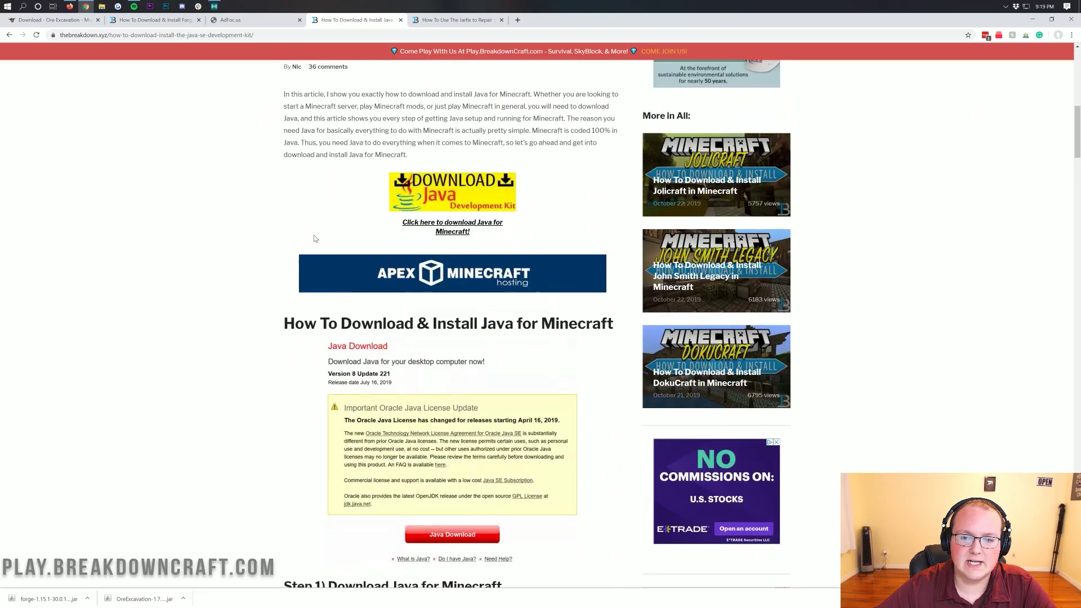
pyautogui.scroll(5, 316, 239)
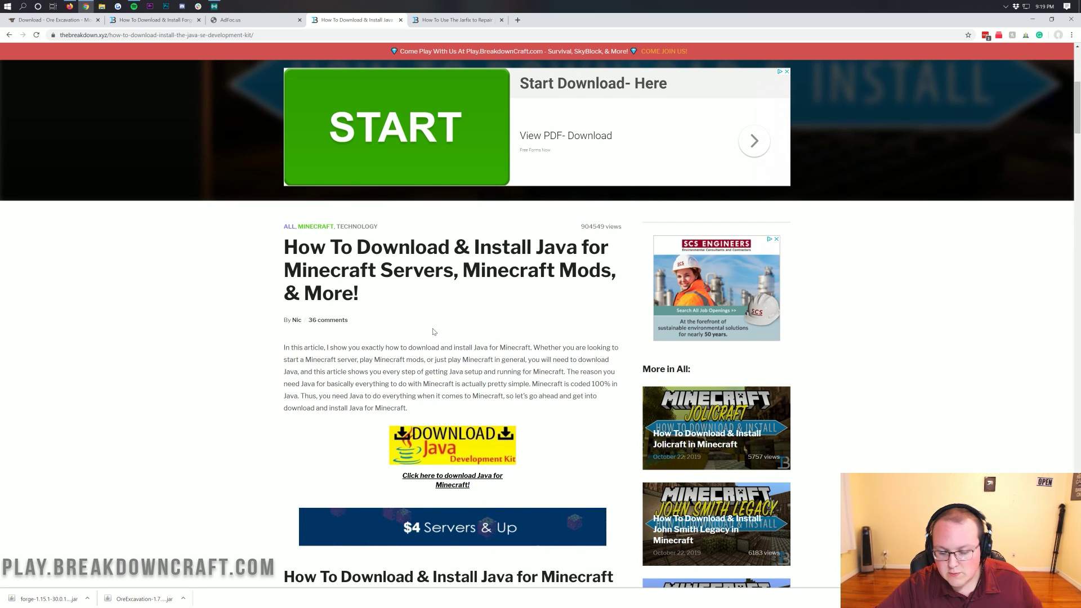
pyautogui.scroll(6, 433, 332)
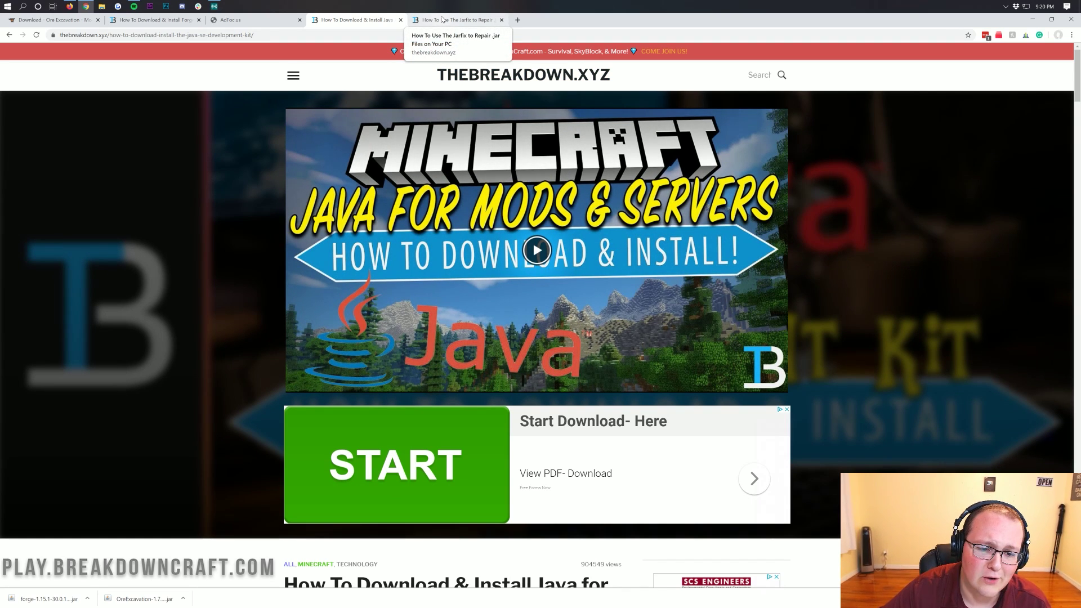
# - Look through the guide on using Jarfix to repair .jar files, including its download link and steps
pyautogui.click(442, 20)
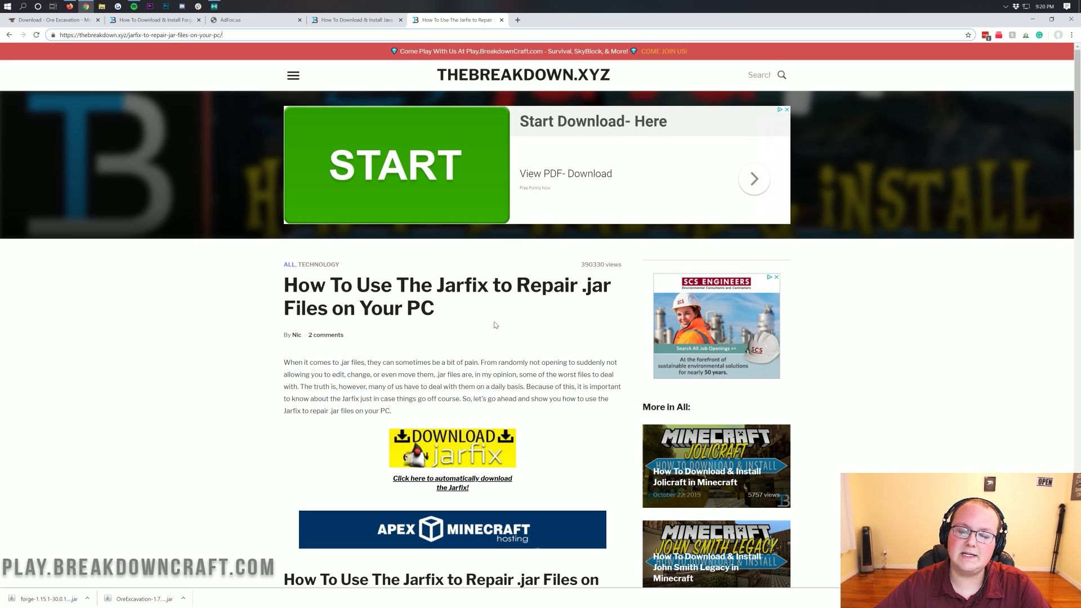
pyautogui.scroll(-10, 540, 323)
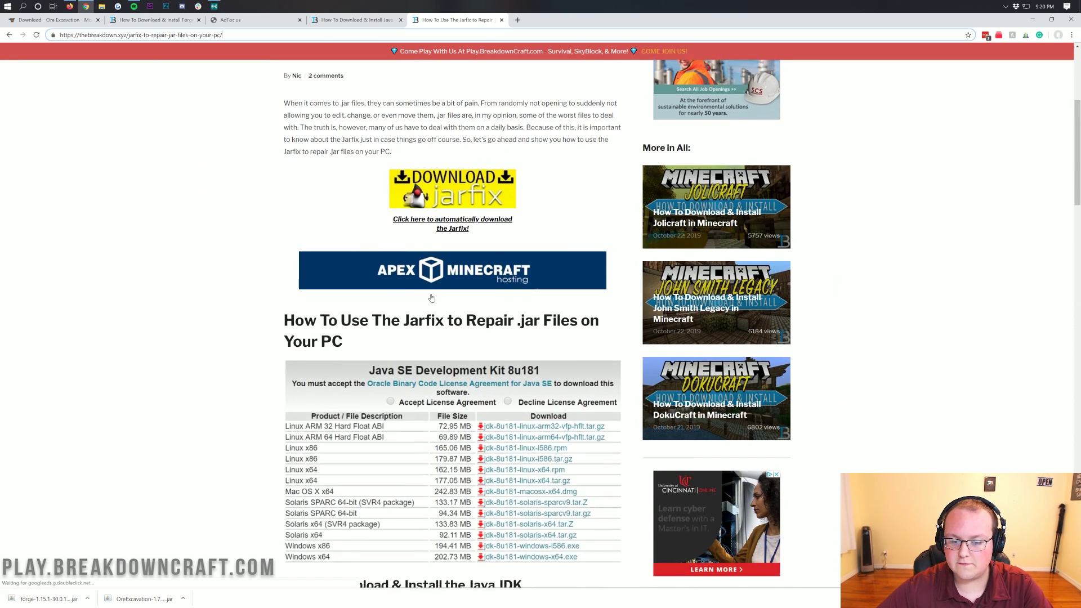
pyautogui.scroll(-5, 540, 324)
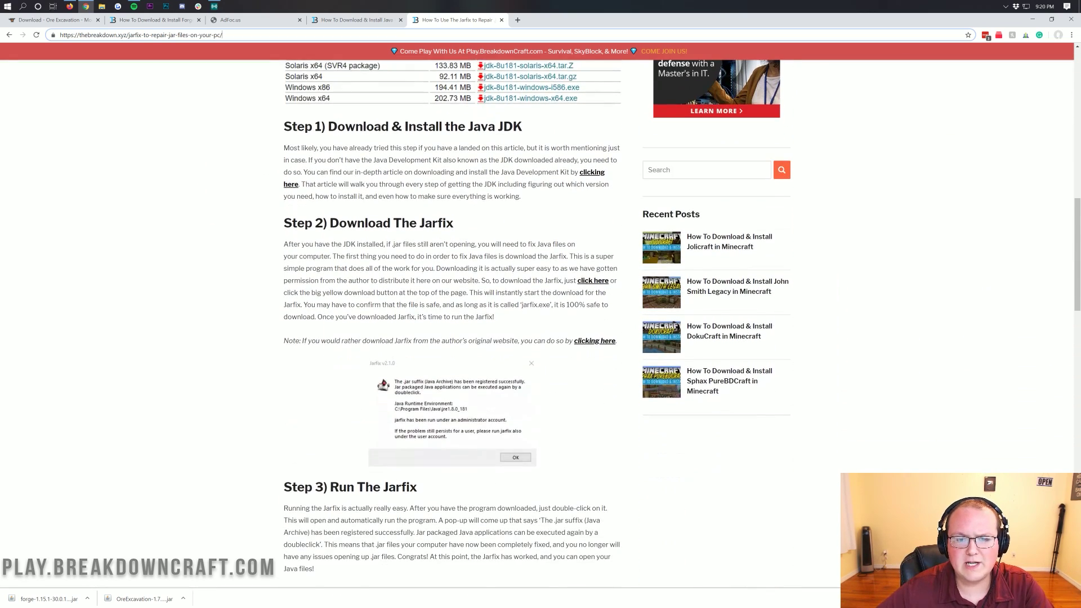
pyautogui.scroll(9, 541, 324)
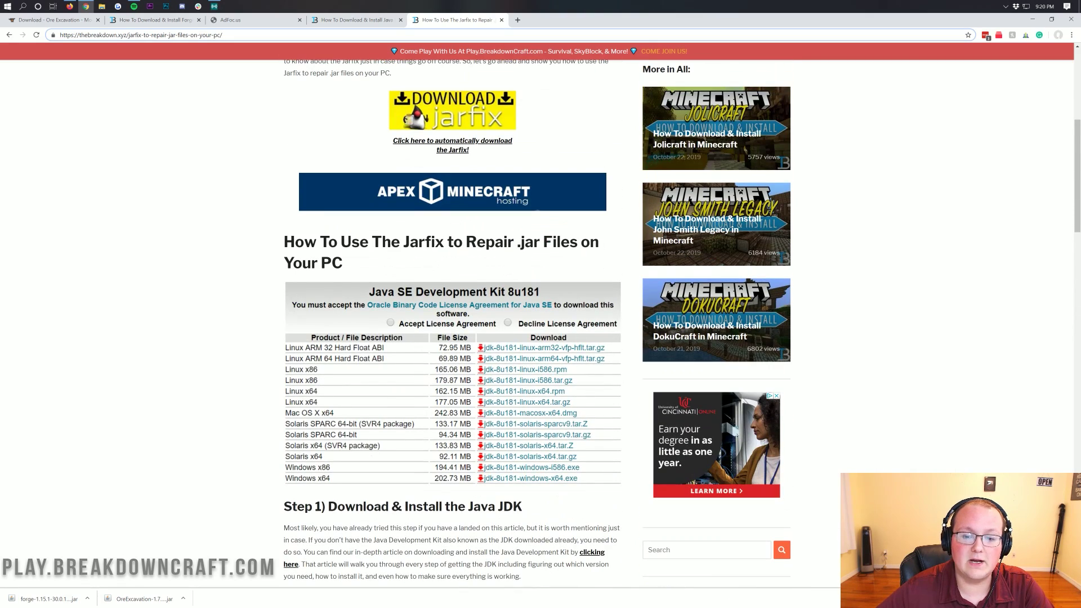
pyautogui.doubleClick(529, 242)
pyautogui.click(488, 257)
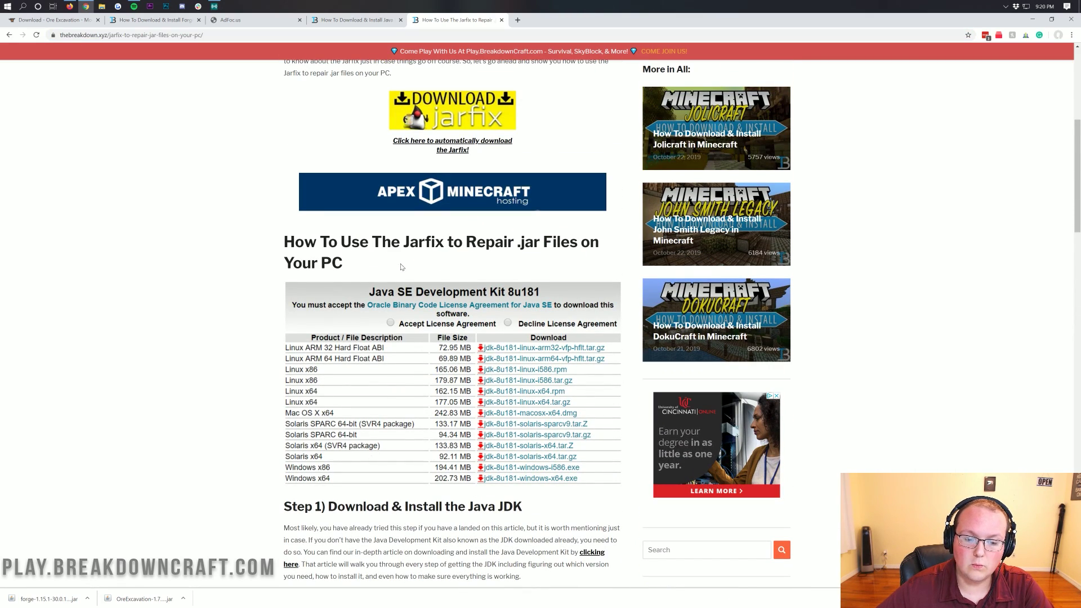
pyautogui.scroll(6, 489, 257)
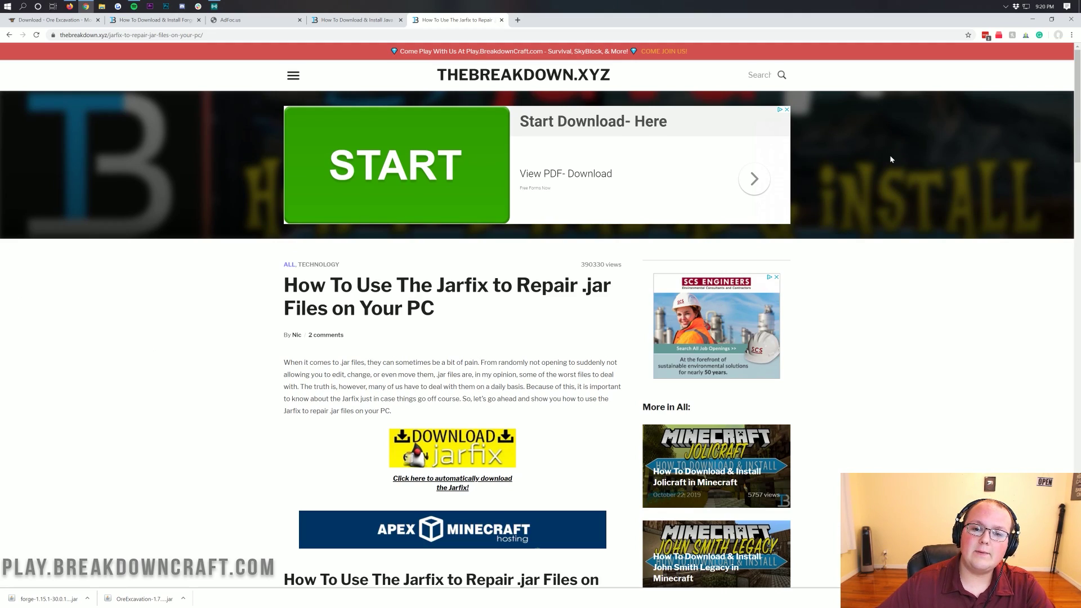
# - Return to the desktop, open the Forge file with Java(TM) Platform SE binary, and install the Forge client in the default .minecraft folder
pyautogui.click(1031, 23)
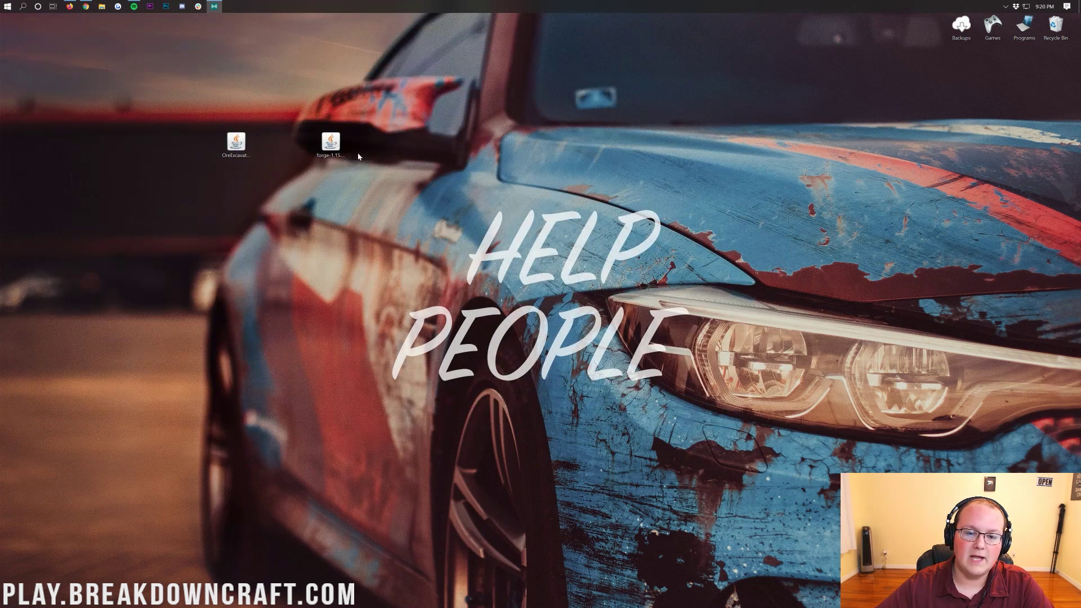
pyautogui.click(342, 141)
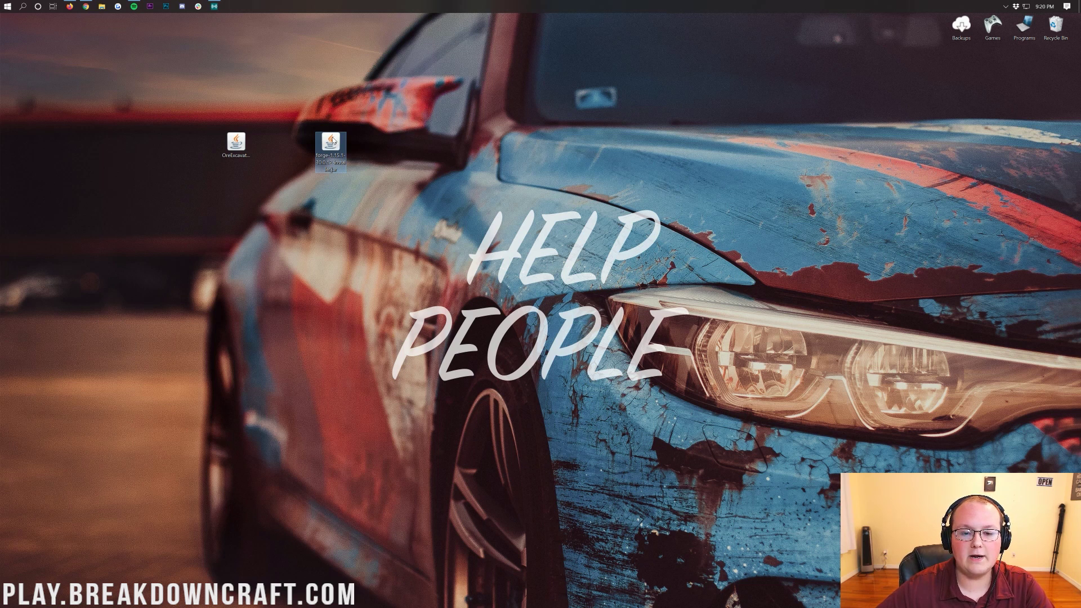
pyautogui.rightClick(332, 140)
pyautogui.click(357, 185)
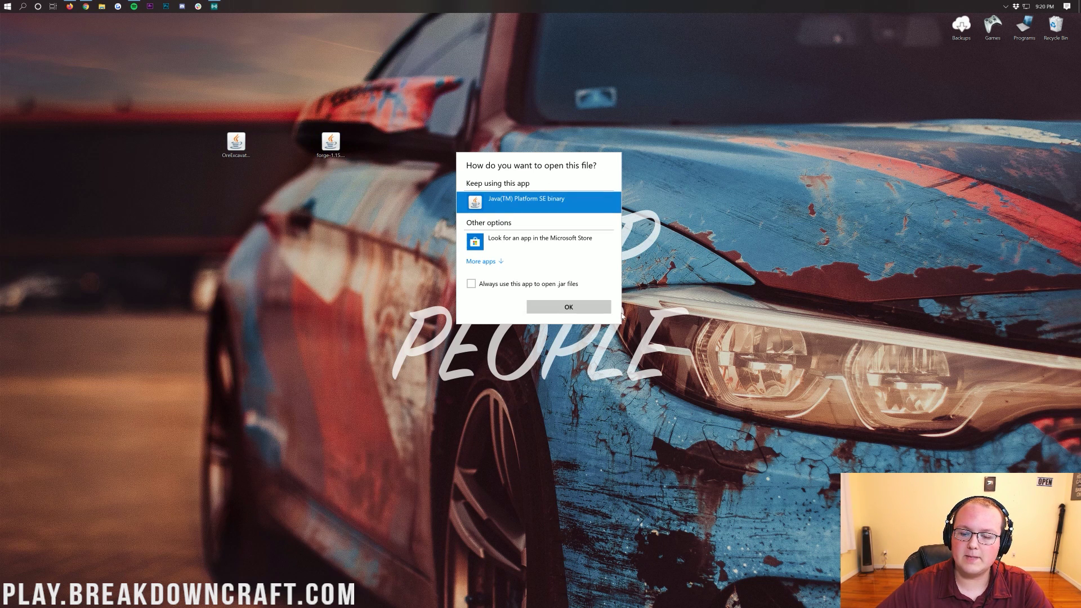
pyautogui.click(568, 311)
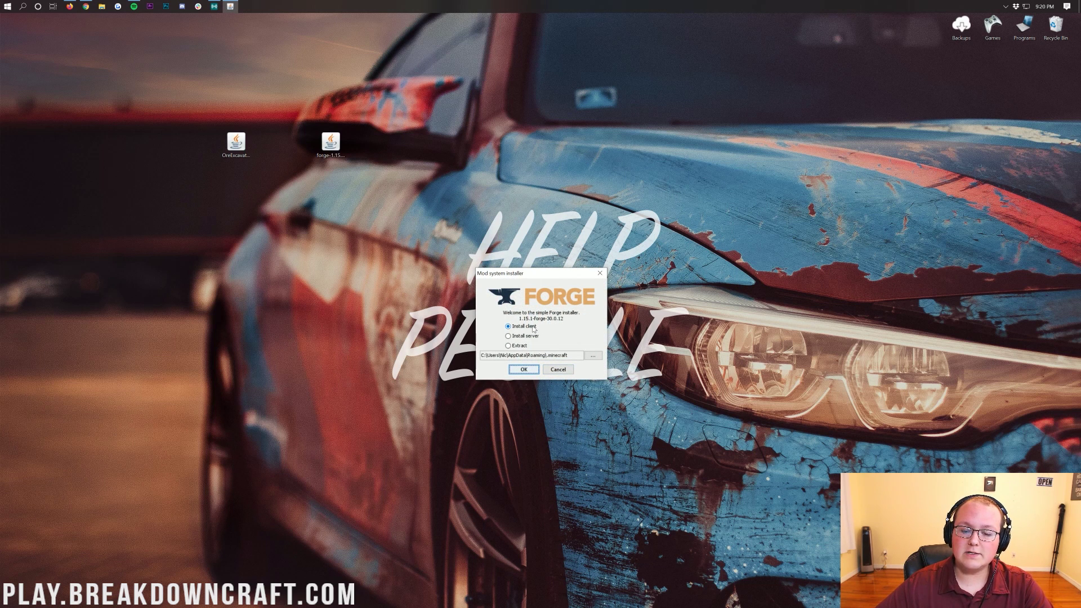
pyautogui.click(523, 369)
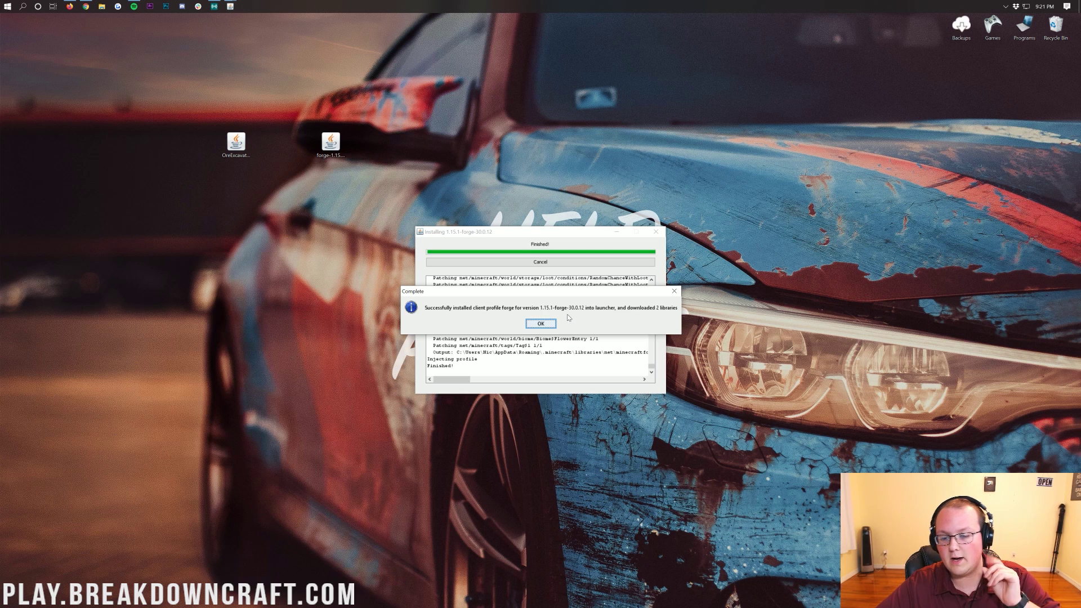
pyautogui.click(549, 327)
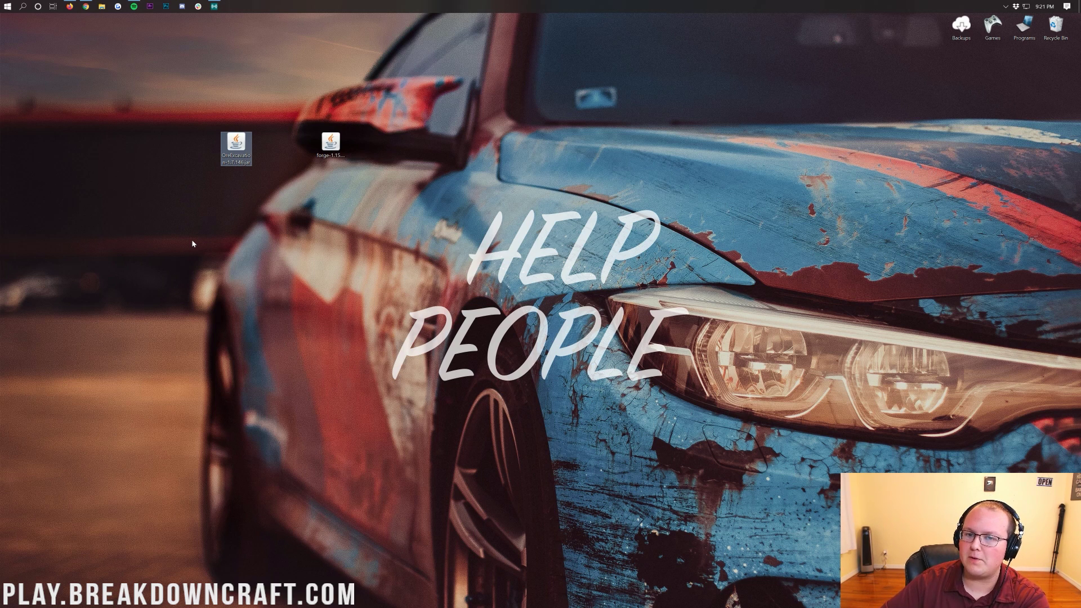
# - Start the Minecraft Launcher and select the forge profile with version 1.15.1-forge-30.0.12
pyautogui.click(5, 4)
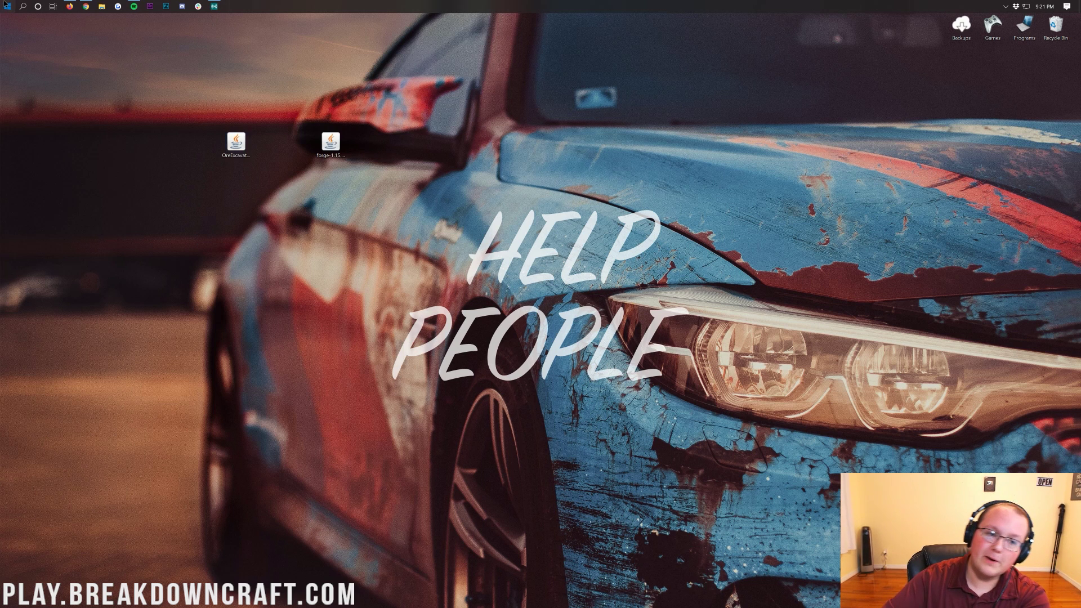
pyautogui.write('minecraft')
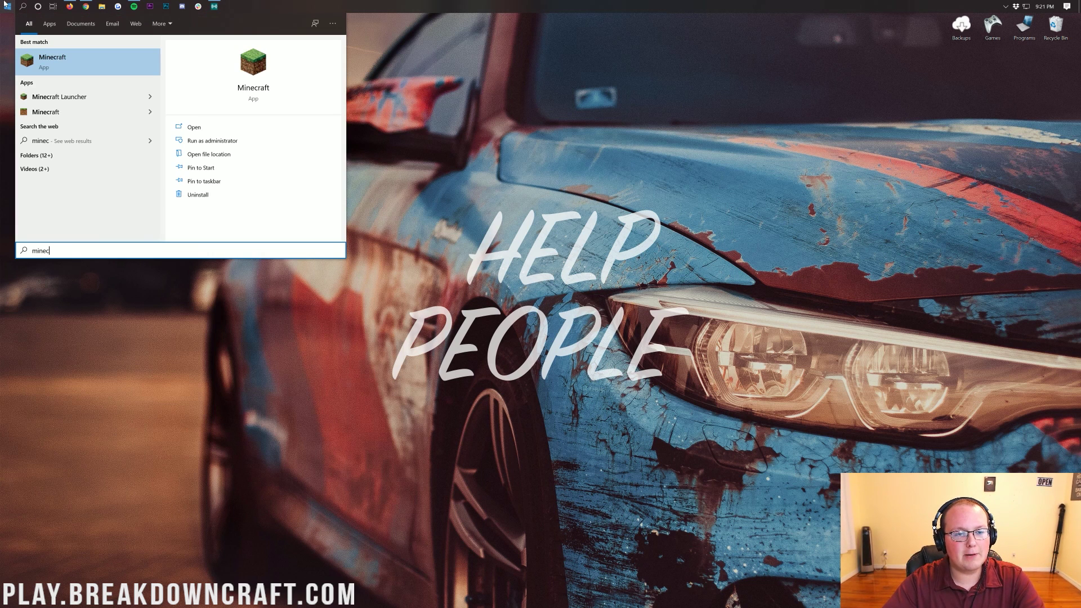
pyautogui.press('Return')
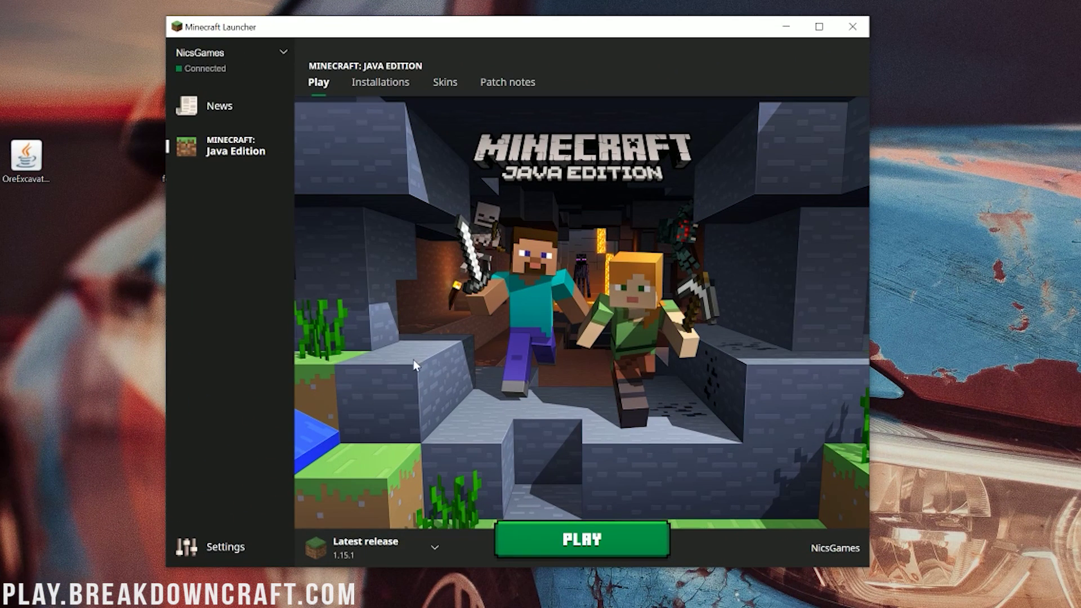
pyautogui.click(434, 550)
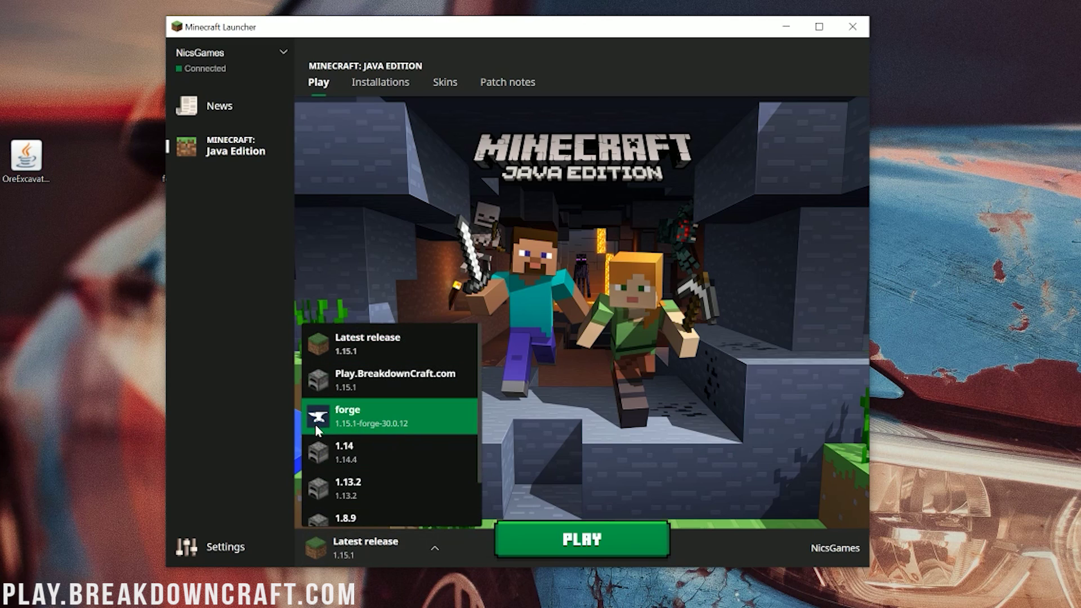
pyautogui.click(350, 427)
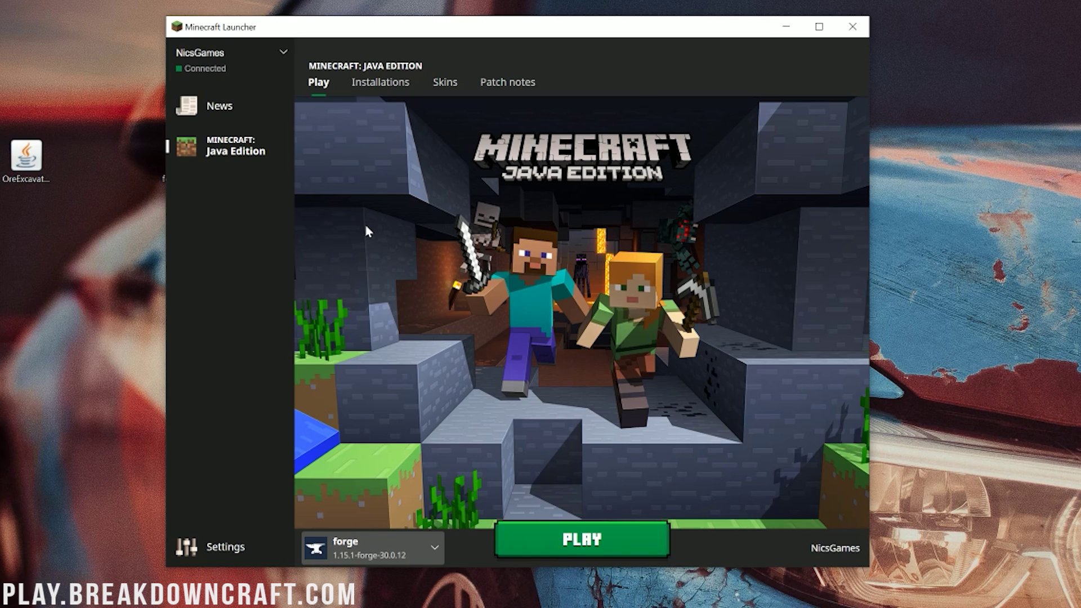
# - Delete the Play.BreakdownCraft.com installation from the launcher's installations
pyautogui.click(356, 87)
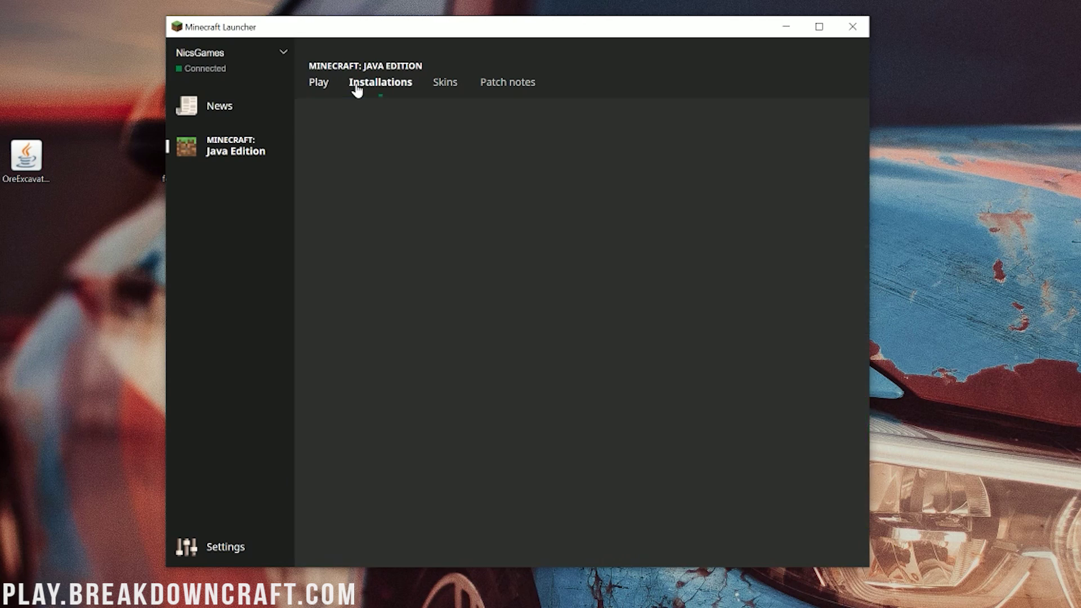
pyautogui.click(844, 163)
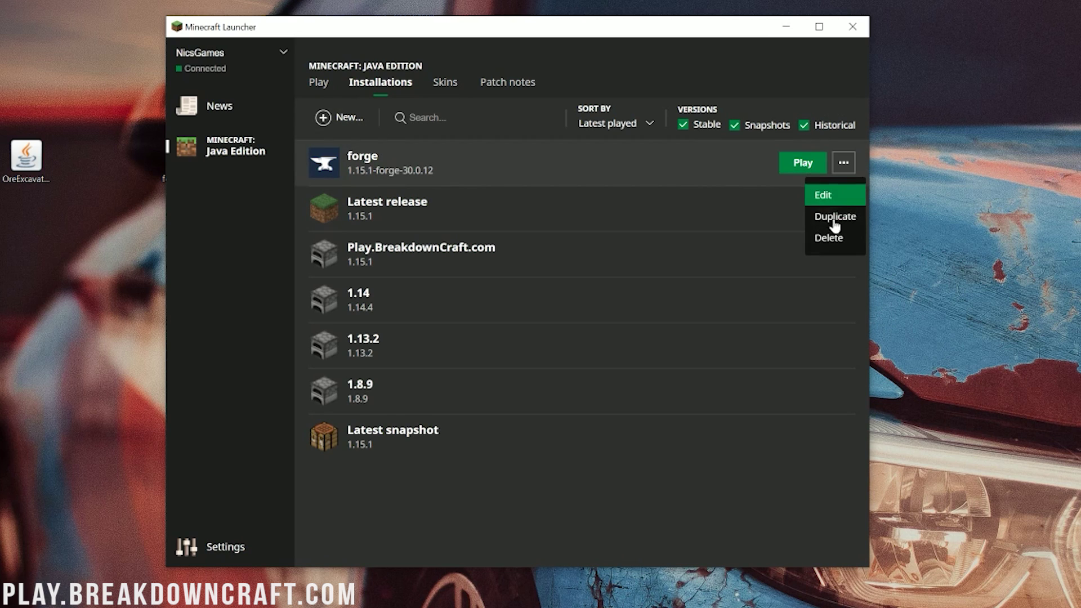
pyautogui.click(843, 253)
pyautogui.click(828, 329)
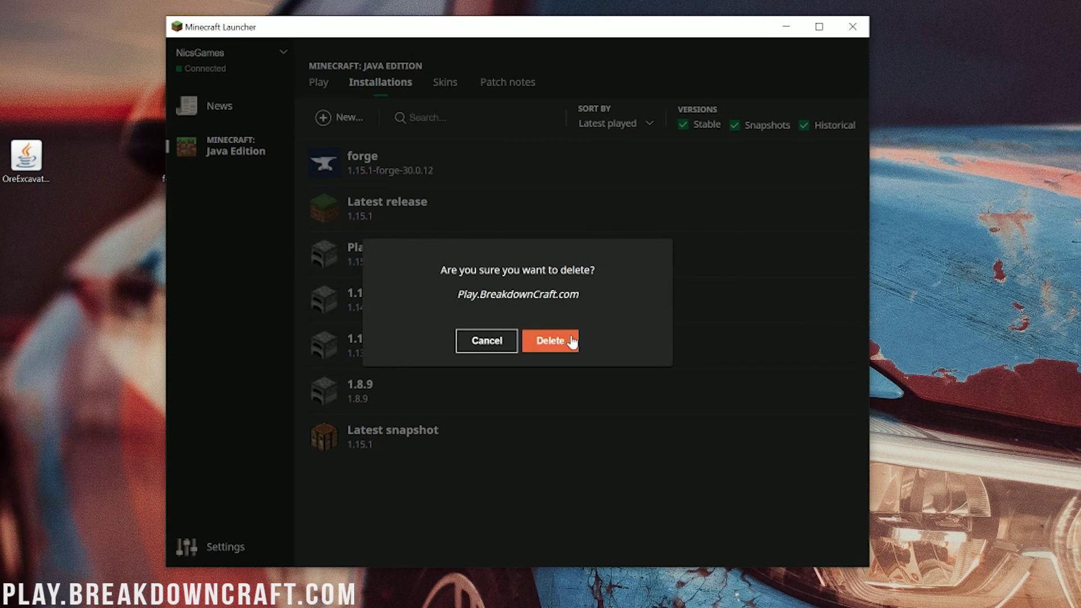
pyautogui.click(571, 341)
# - Start a new installation named Play.BreakdownCraft.com and set its version to release 1.15.1-forge-30.0.12
pyautogui.click(339, 124)
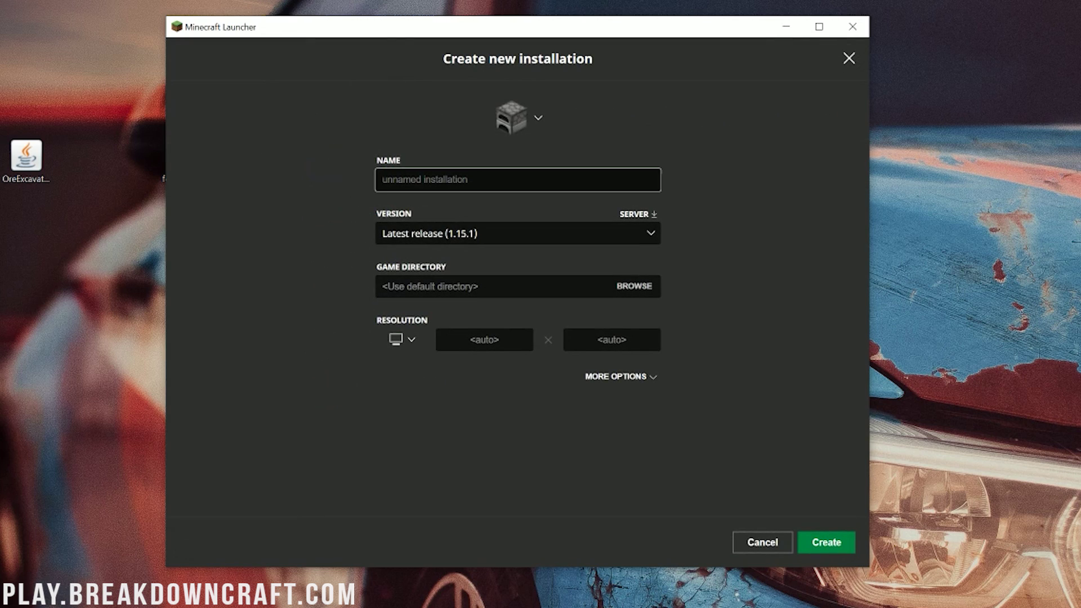
pyautogui.write('Play')
pyautogui.write('.BreakdownCraft.com')
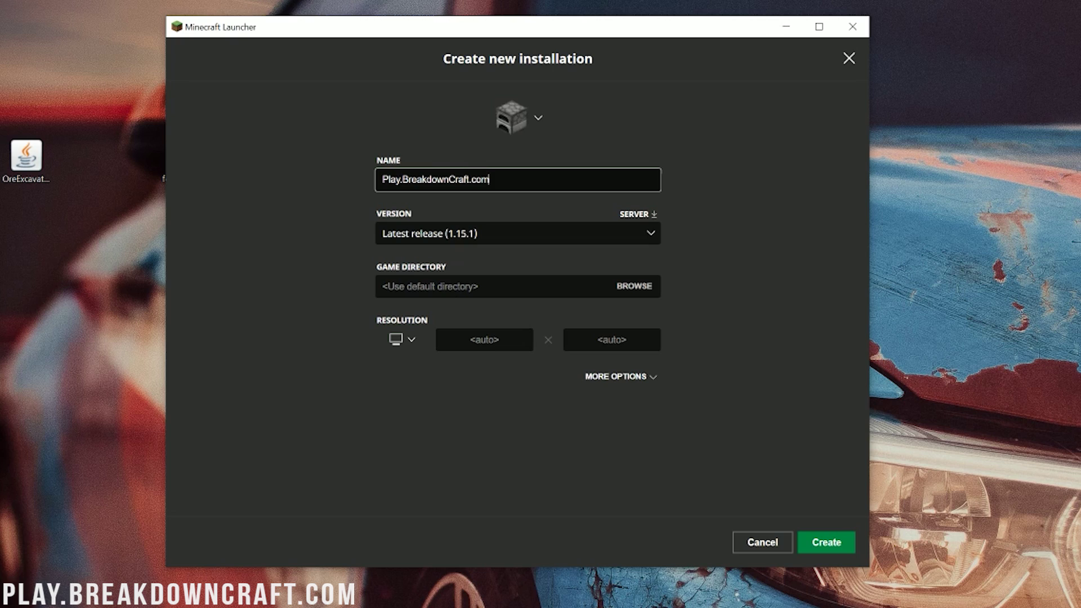
pyautogui.hotkey('ctrl', 'a')
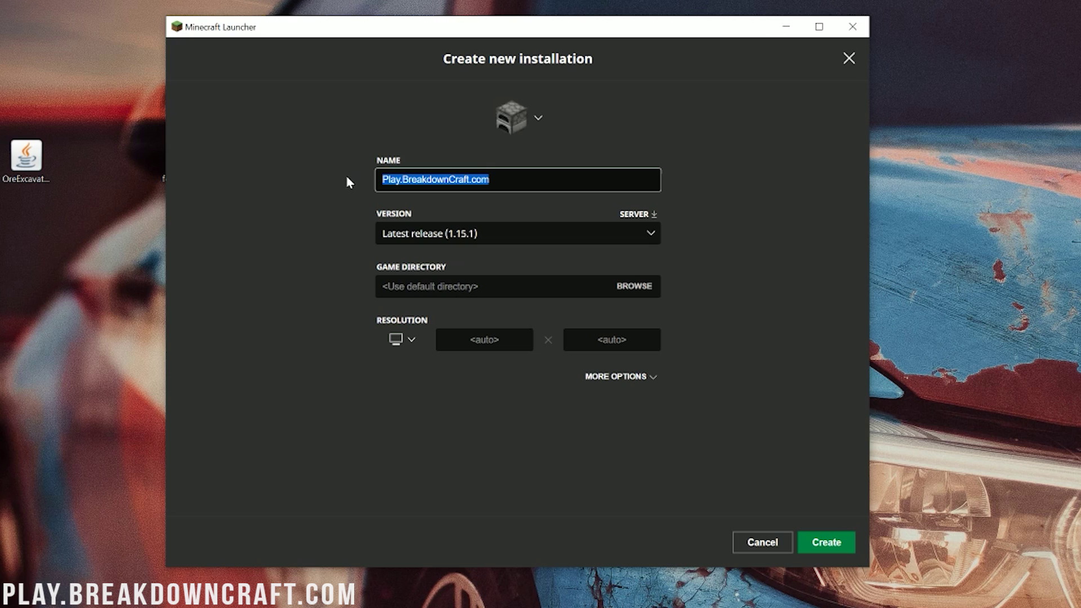
pyautogui.click(480, 233)
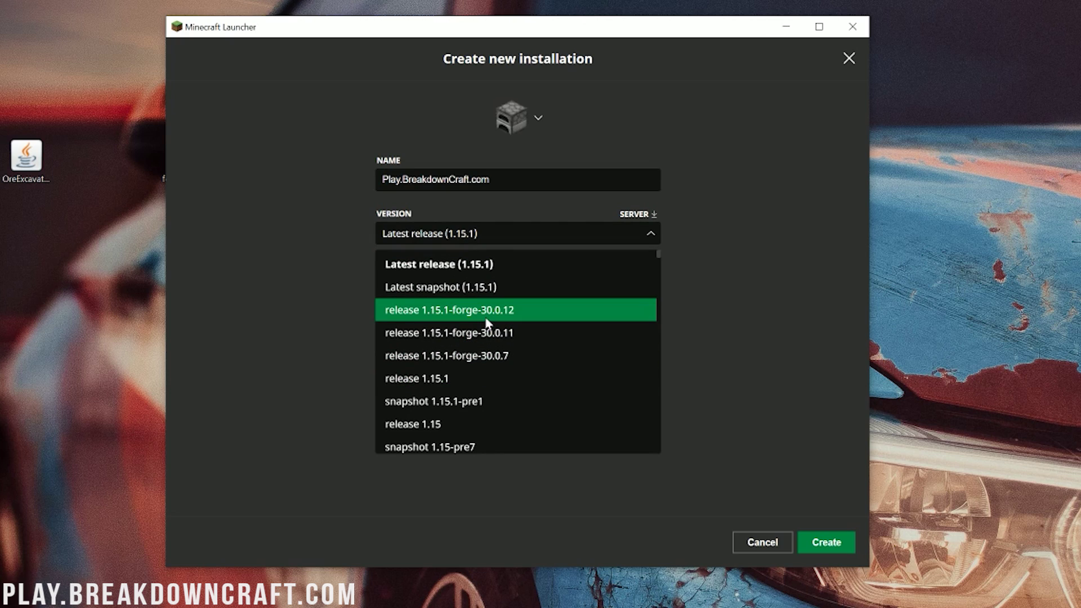
pyautogui.click(449, 317)
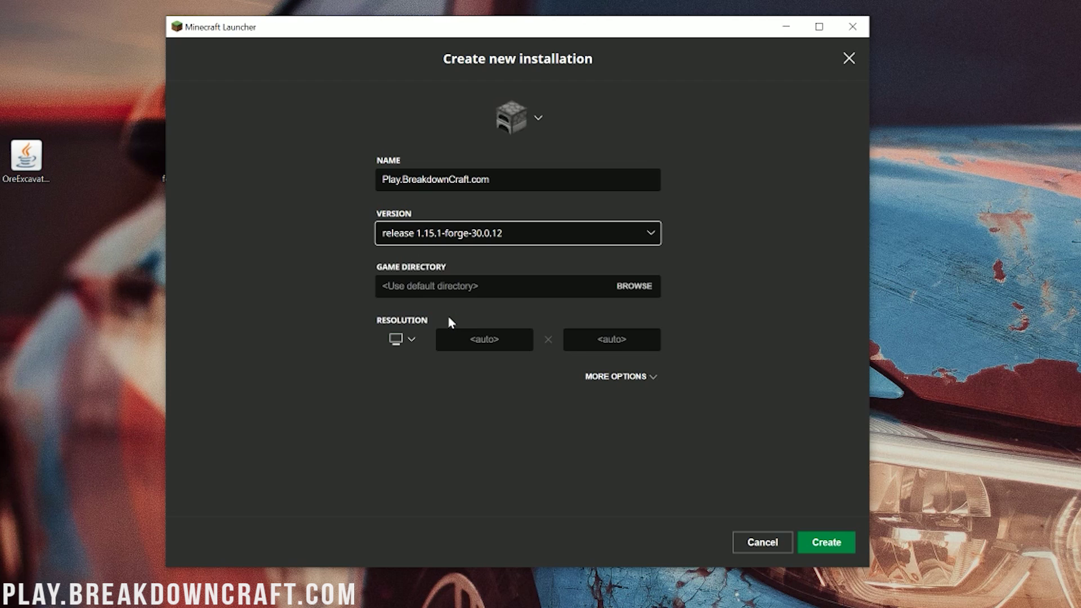
# - Set the installation's resolution to 1920 x 1080 and its JVM memory argument to -Xmx4G, and create it
pyautogui.click(403, 340)
pyautogui.click(407, 286)
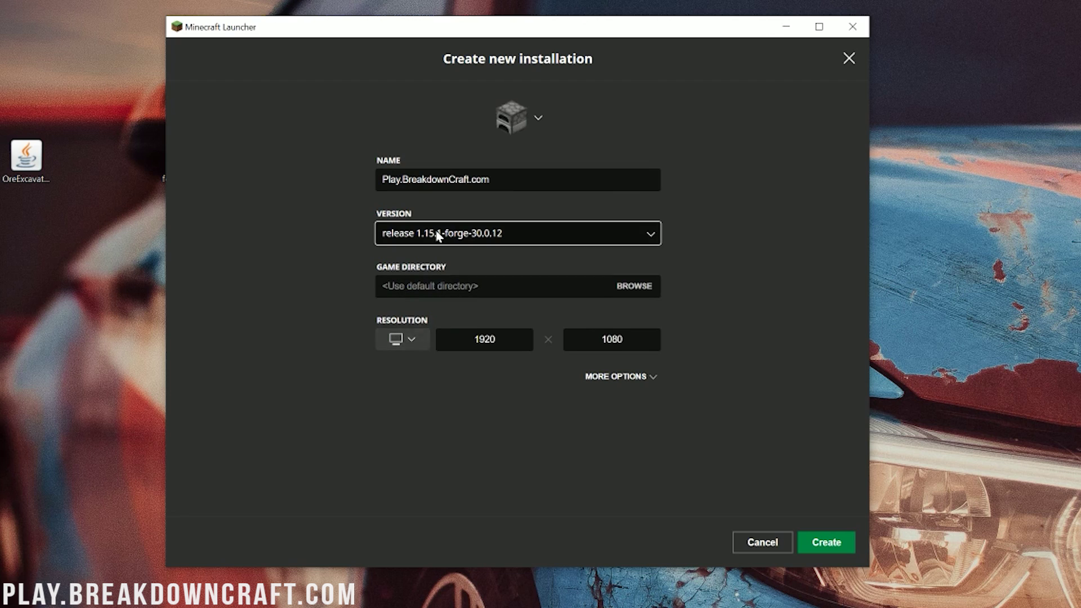
pyautogui.click(435, 233)
pyautogui.scroll(5, 434, 293)
pyautogui.click(455, 314)
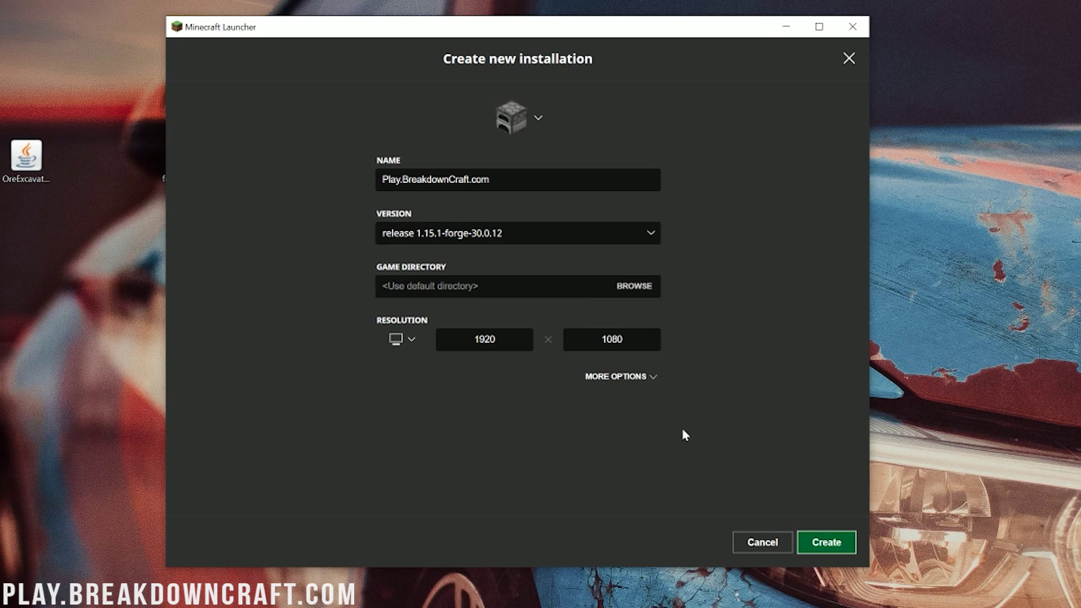
pyautogui.click(600, 375)
pyautogui.moveTo(402, 468); pyautogui.dragTo(409, 469)
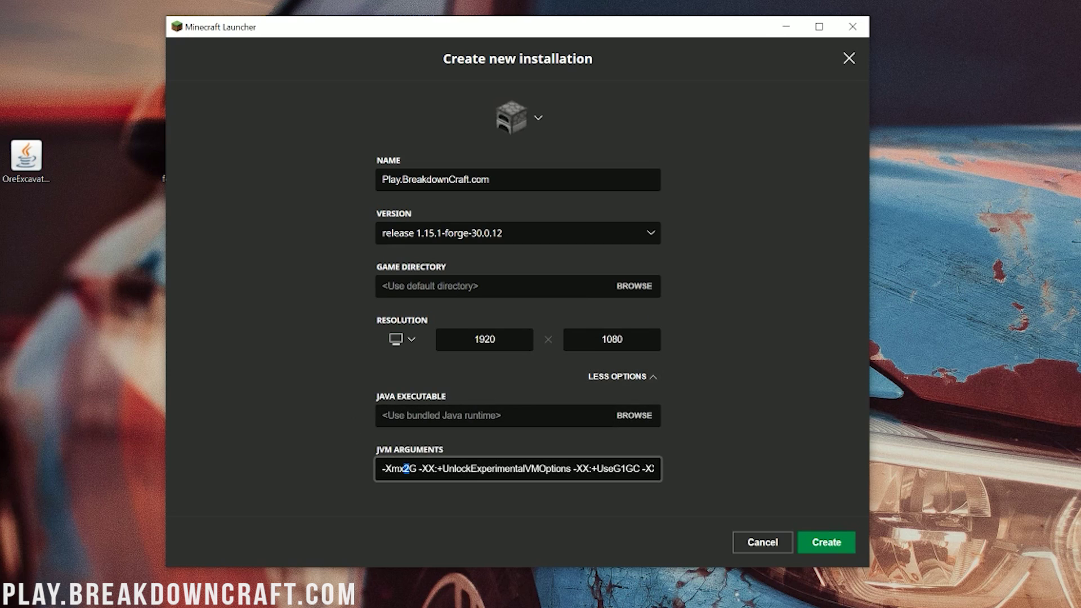
pyautogui.write('4')
pyautogui.click(819, 540)
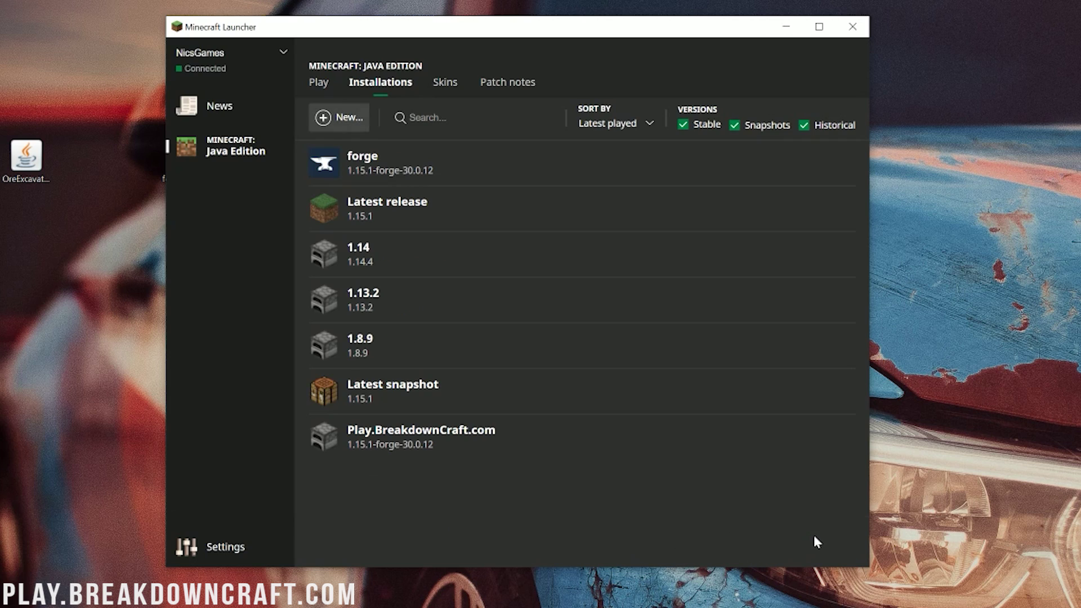
# - Launch the Play.BreakdownCraft.com installation and open the mods folder from the game's list of mods
pyautogui.moveTo(693, 442)
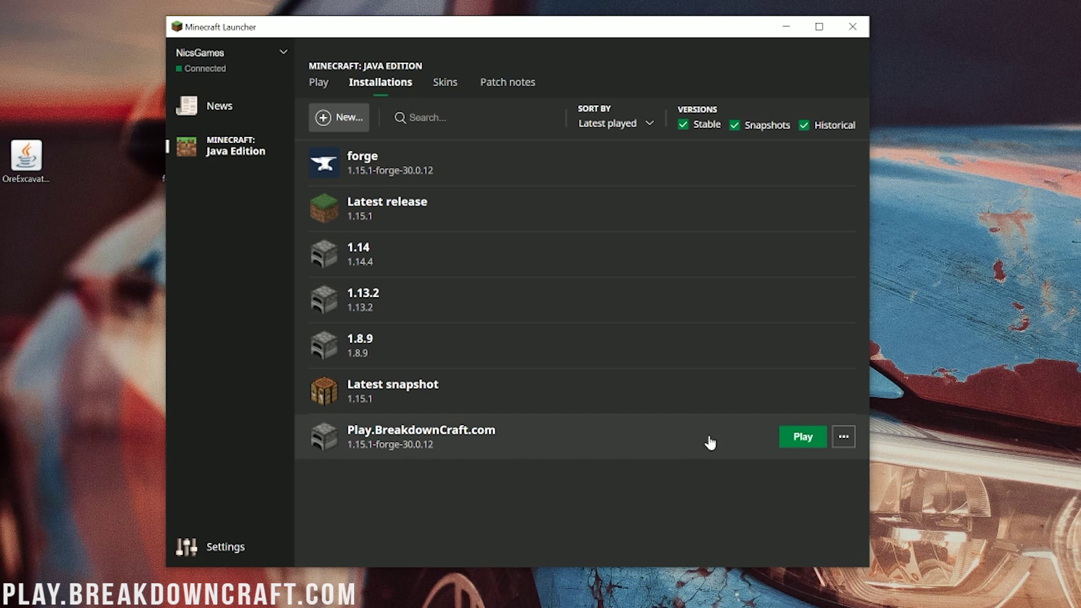
pyautogui.click(799, 440)
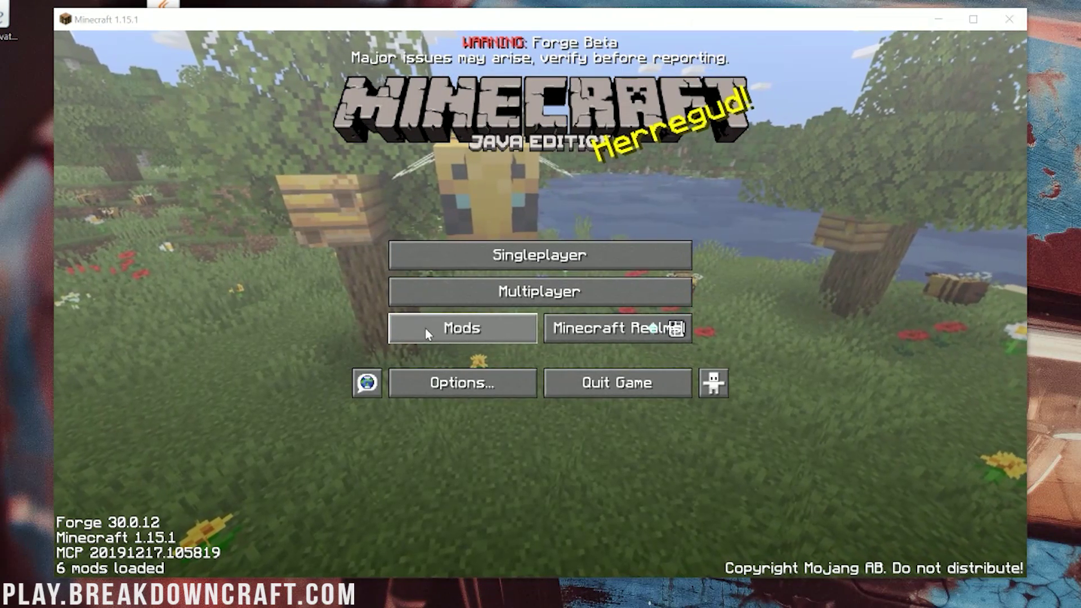
pyautogui.click(461, 330)
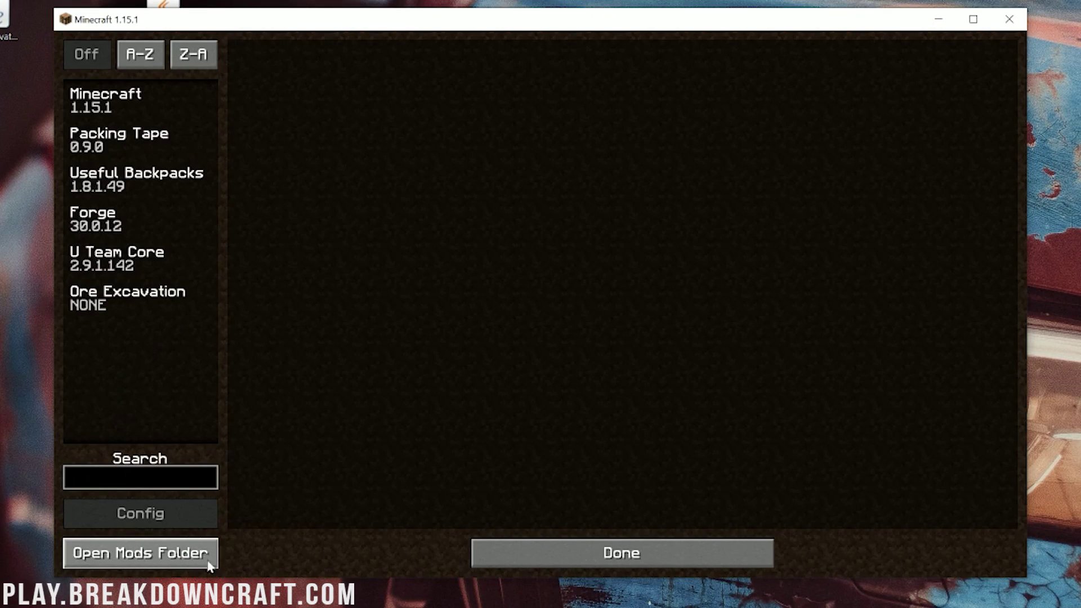
pyautogui.click(120, 558)
# - Move all existing mod files to the Recycle Bin and copy the OreExcavation .jar from the desktop into the mods folder
pyautogui.moveTo(445, 343); pyautogui.dragTo(406, 168)
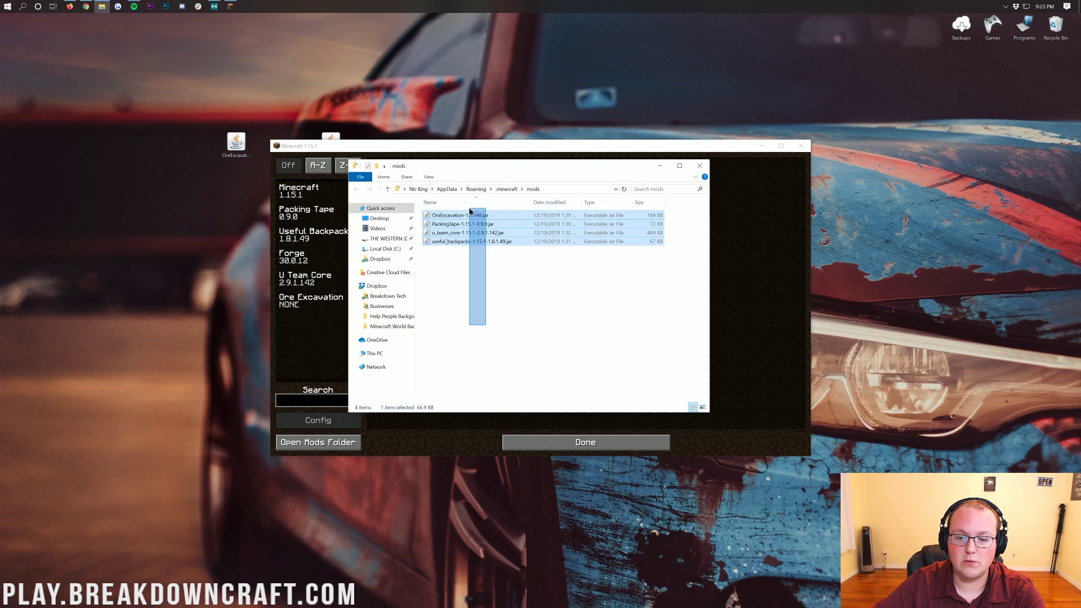
pyautogui.moveTo(466, 228); pyautogui.dragTo(1055, 25)
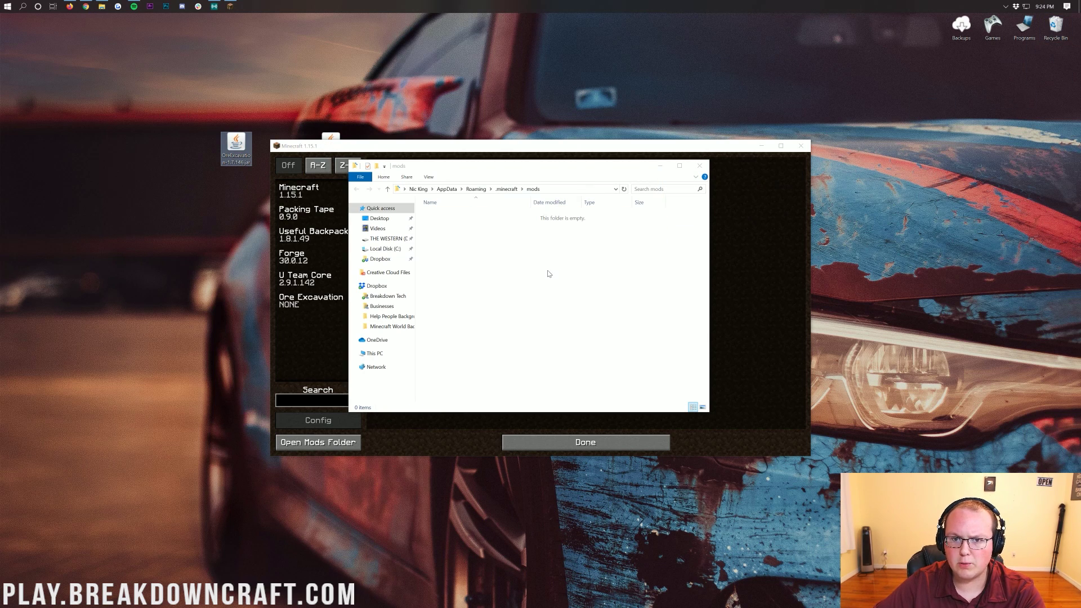
pyautogui.click(477, 272)
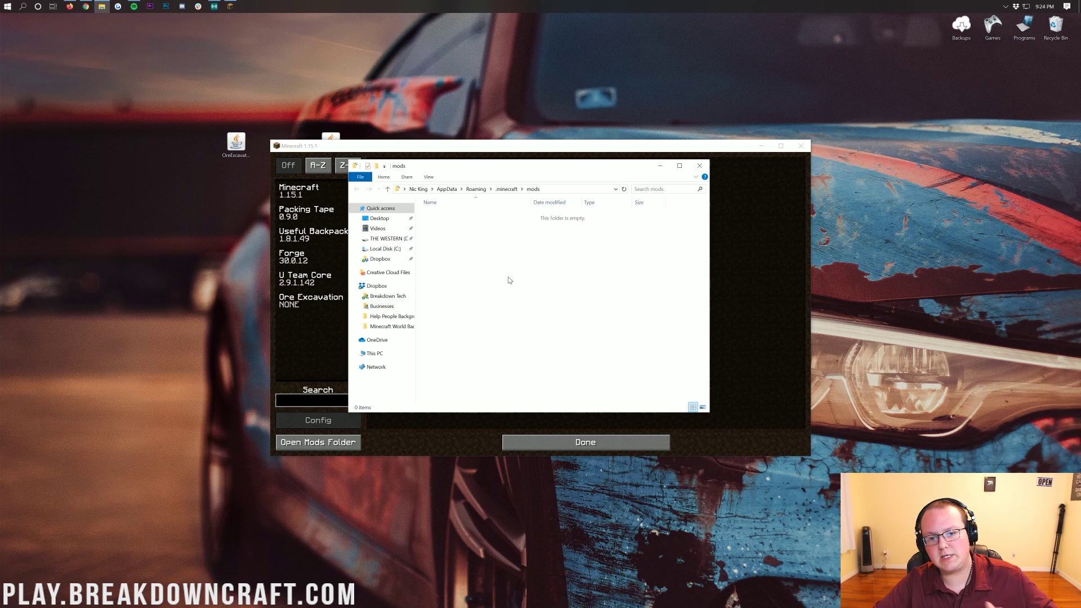
pyautogui.moveTo(236, 145); pyautogui.dragTo(555, 257)
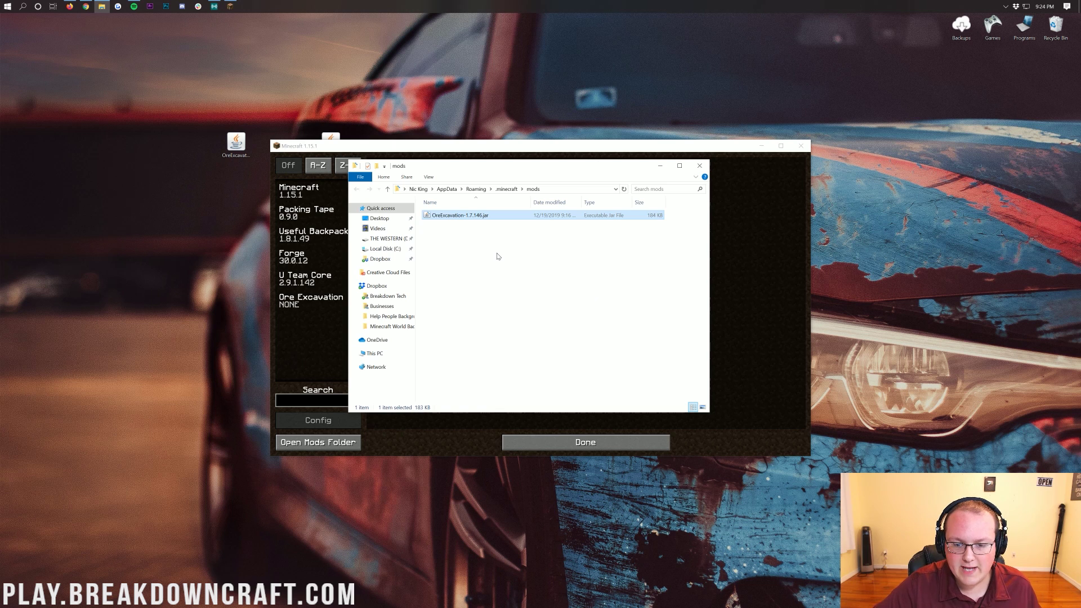
pyautogui.click(699, 166)
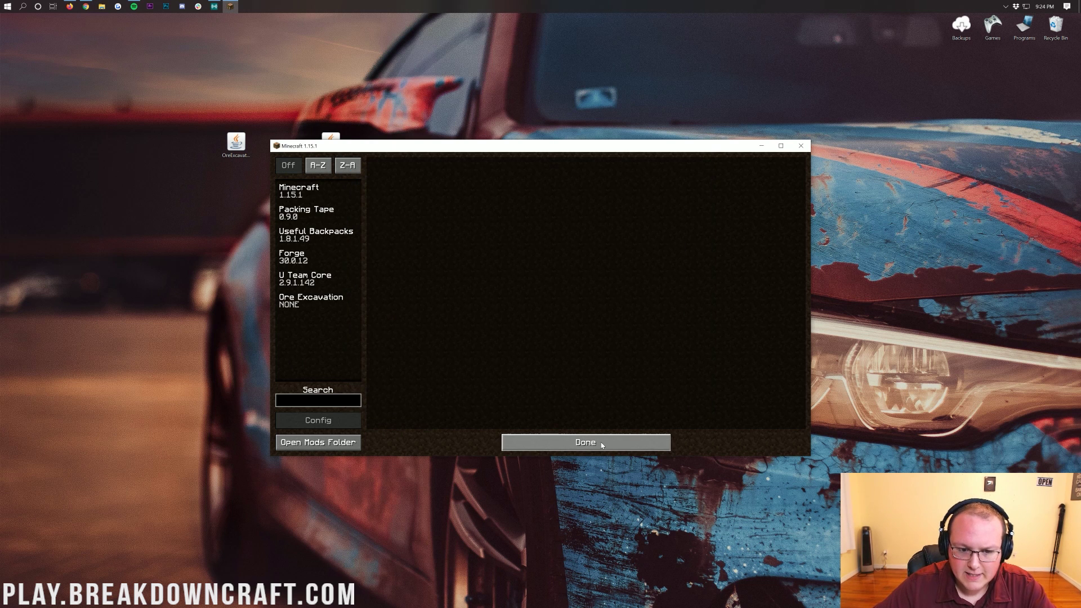
# - Leave the list of mods and close Minecraft
pyautogui.click(600, 441)
pyautogui.click(479, 312)
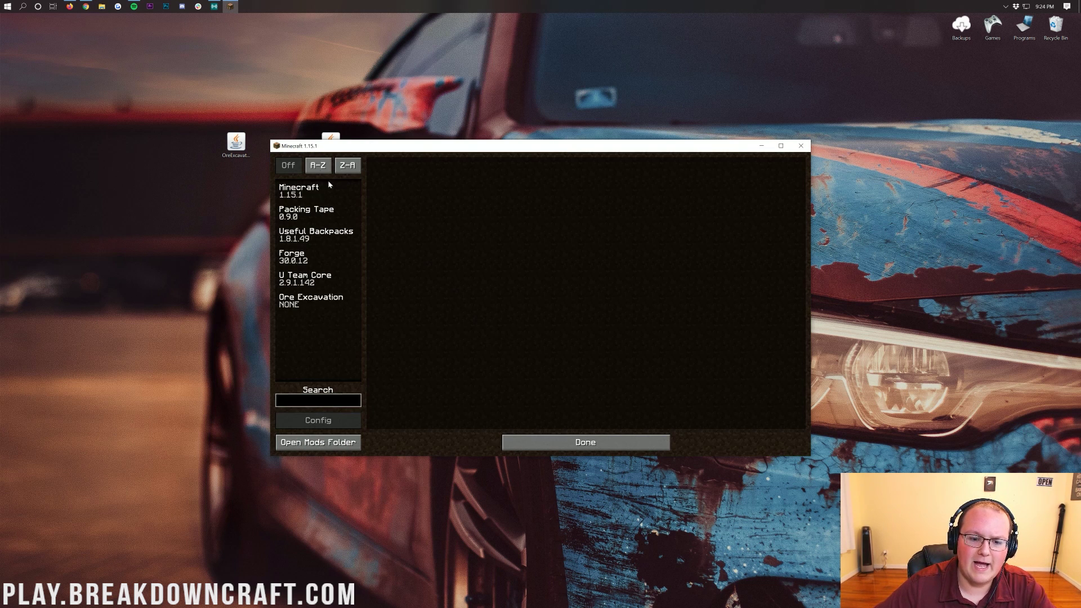
pyautogui.click(612, 444)
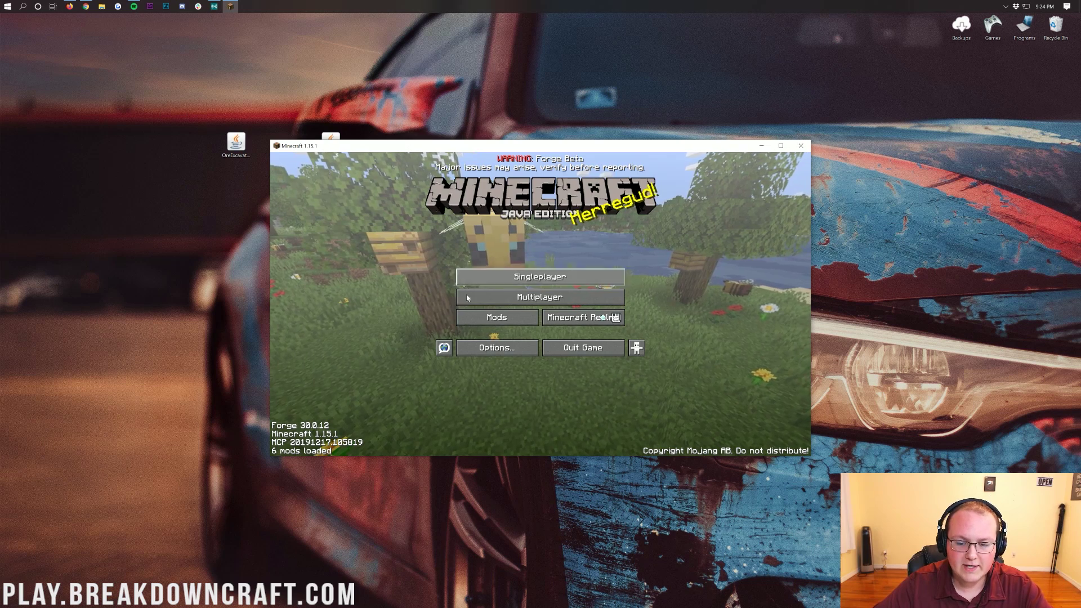
pyautogui.click(800, 146)
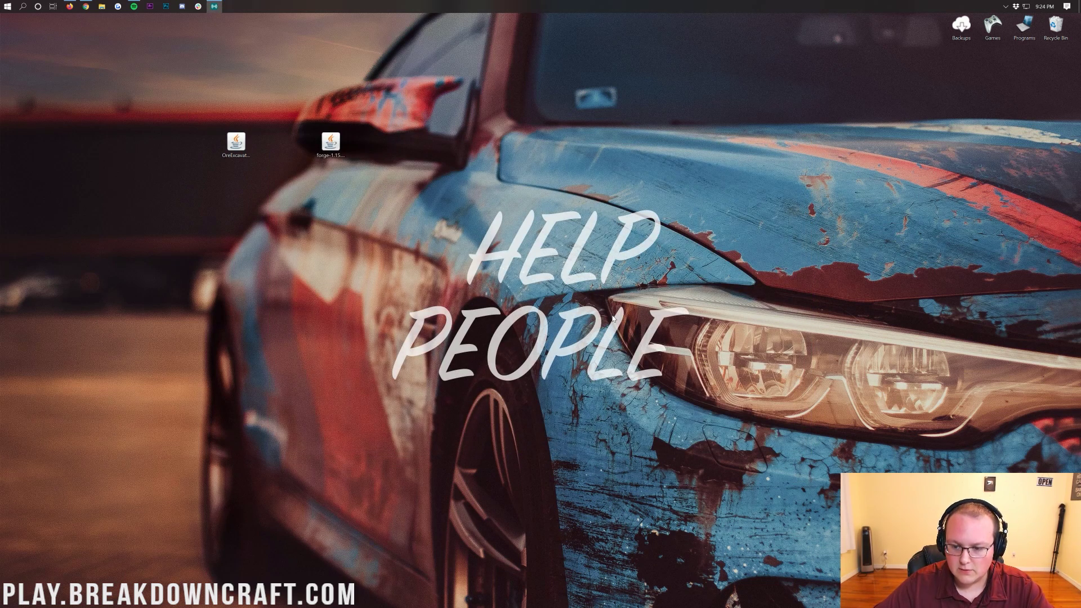
# - Reopen the Minecraft Launcher and launch the game with the Play.BreakdownCraft.com installation
pyautogui.click(3, 4)
pyautogui.write('minecraft')
pyautogui.press('Return')
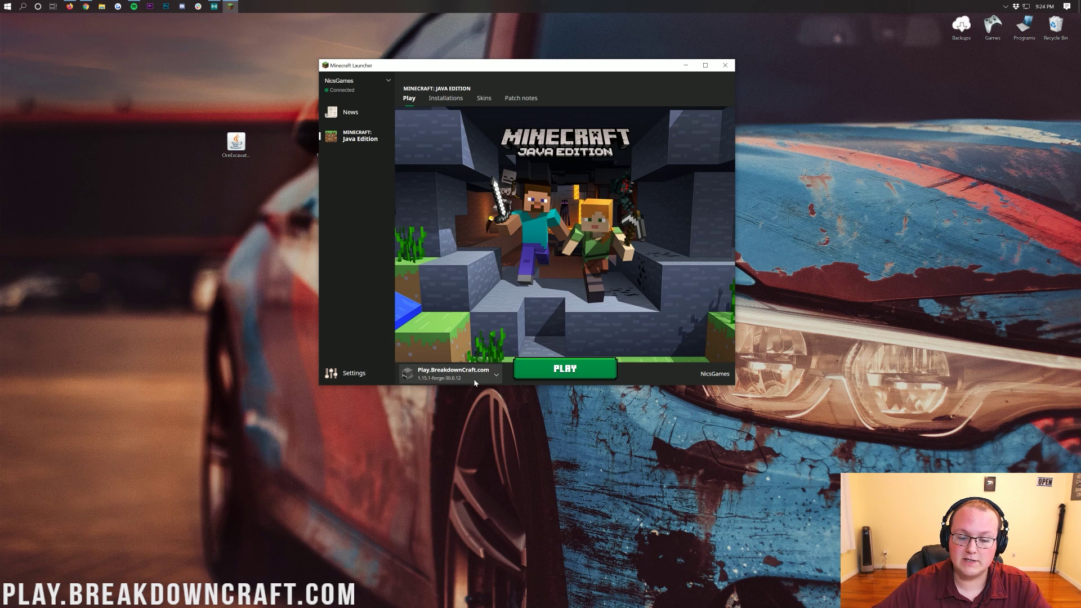
pyautogui.click(540, 370)
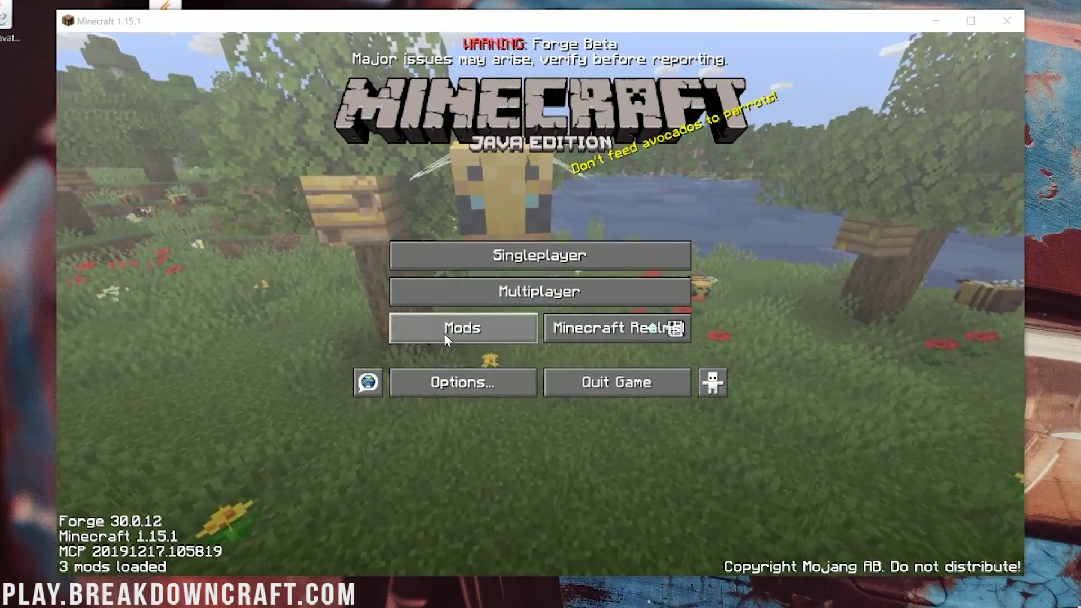
# - View the Ore Excavation entry in the list of mods, and load the existing singleplayer world
pyautogui.click(444, 334)
pyautogui.click(120, 188)
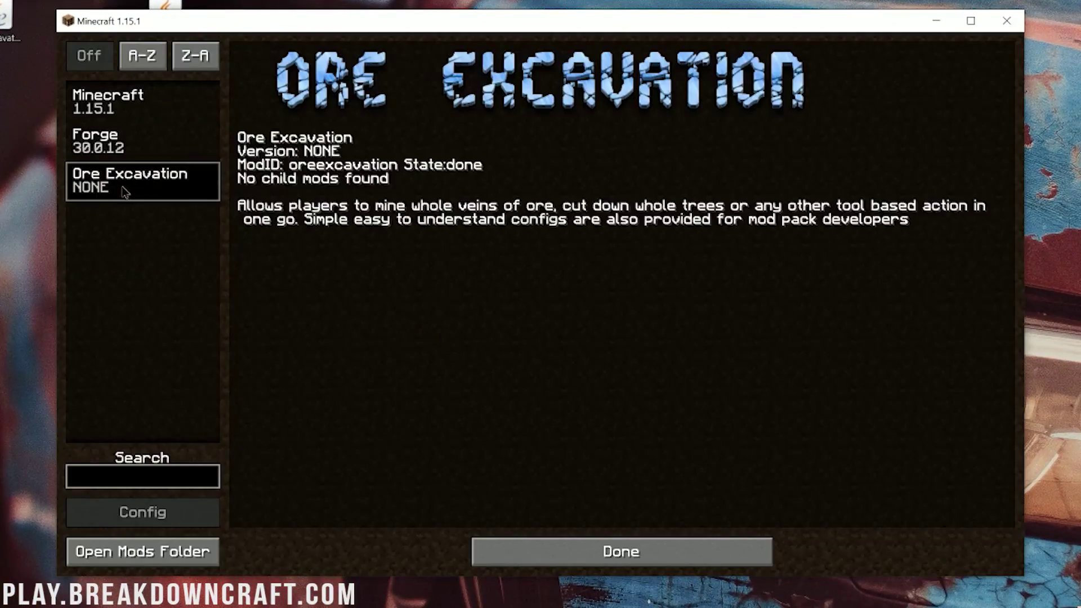
pyautogui.click(594, 543)
pyautogui.click(506, 256)
pyautogui.doubleClick(488, 146)
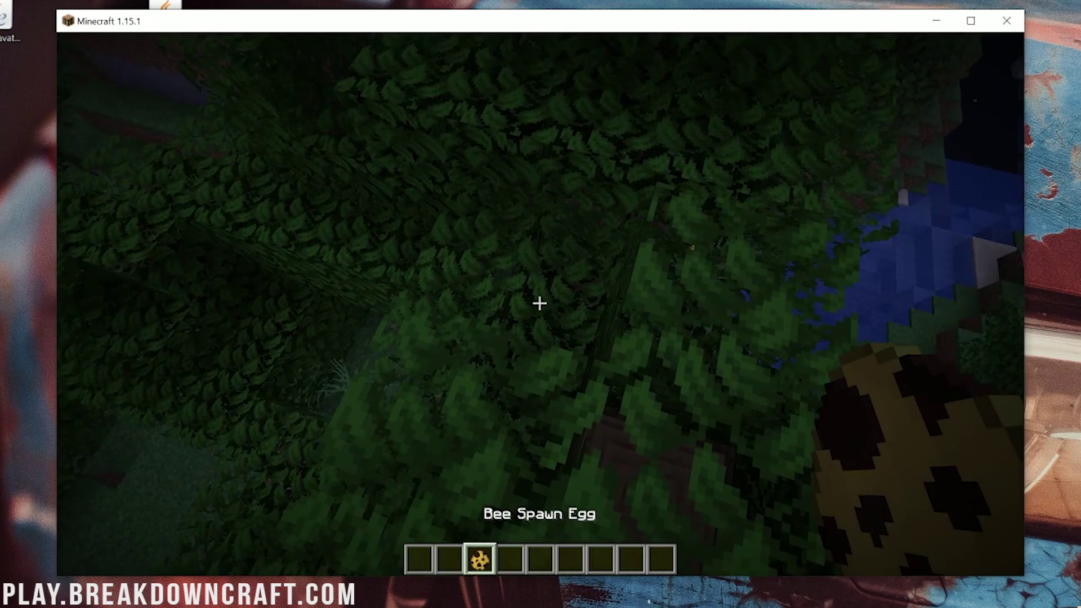
# - Move down to the grassy clearing and spawn several bees with the Bee Spawn Egg
pyautogui.press('w')
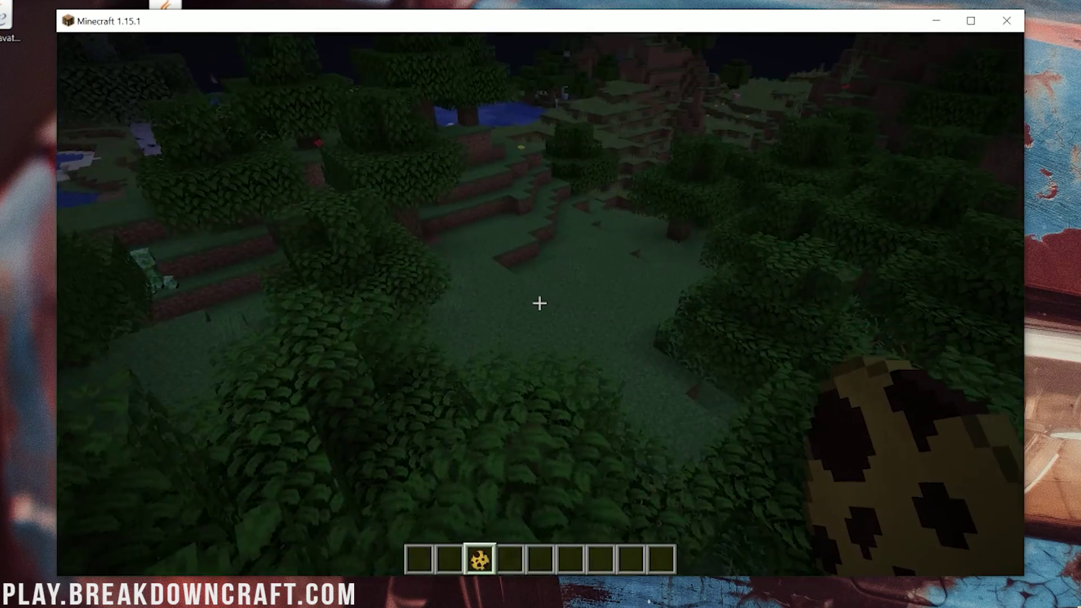
pyautogui.rightClick(539, 303)
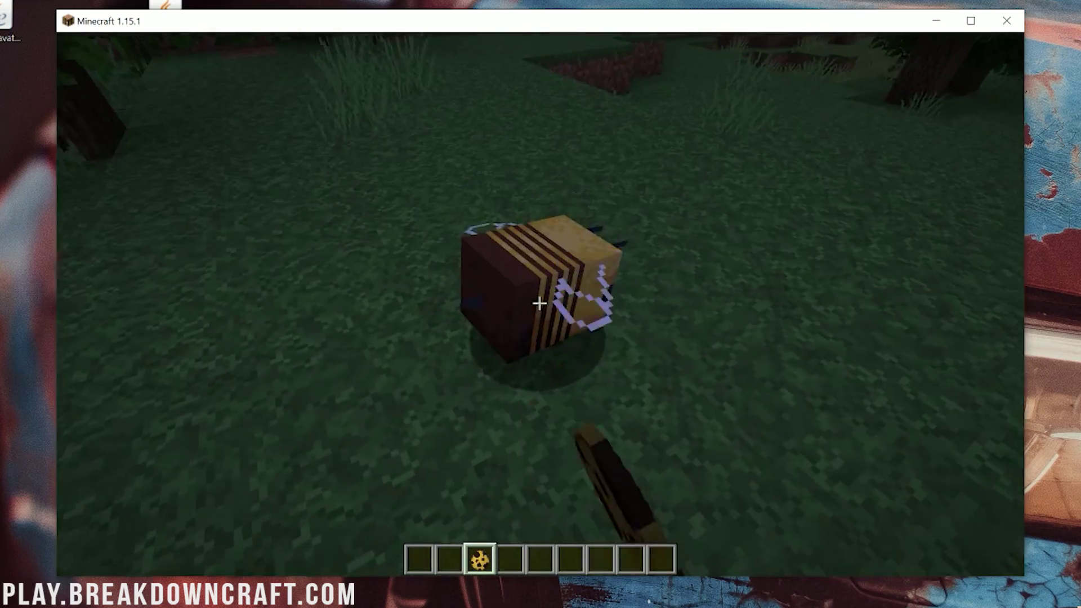
pyautogui.rightClick(539, 303)
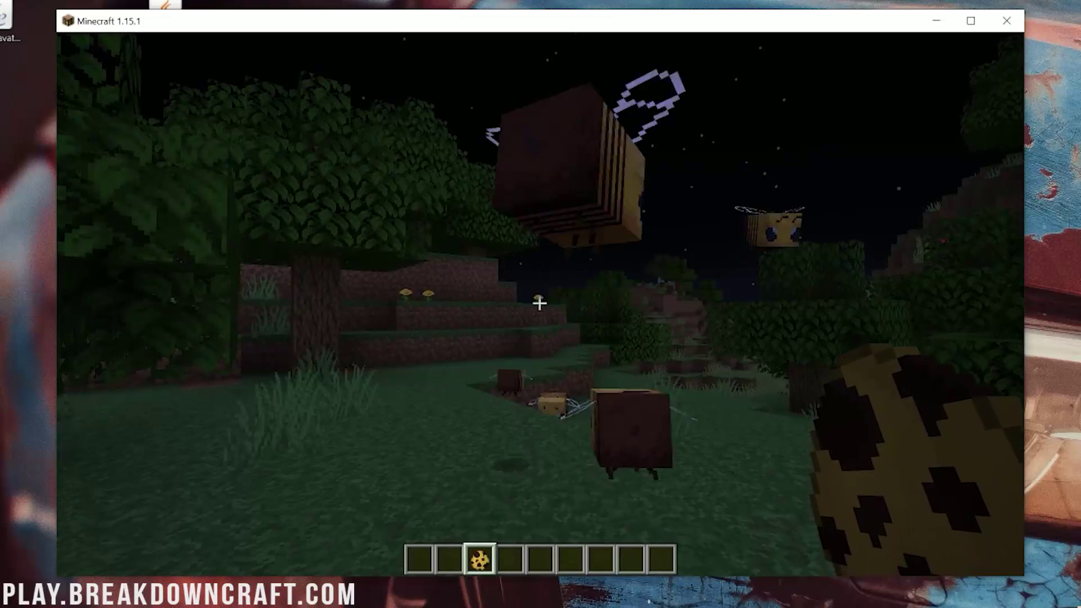
# - Change the world time to day with the command /time set day
pyautogui.press('/')
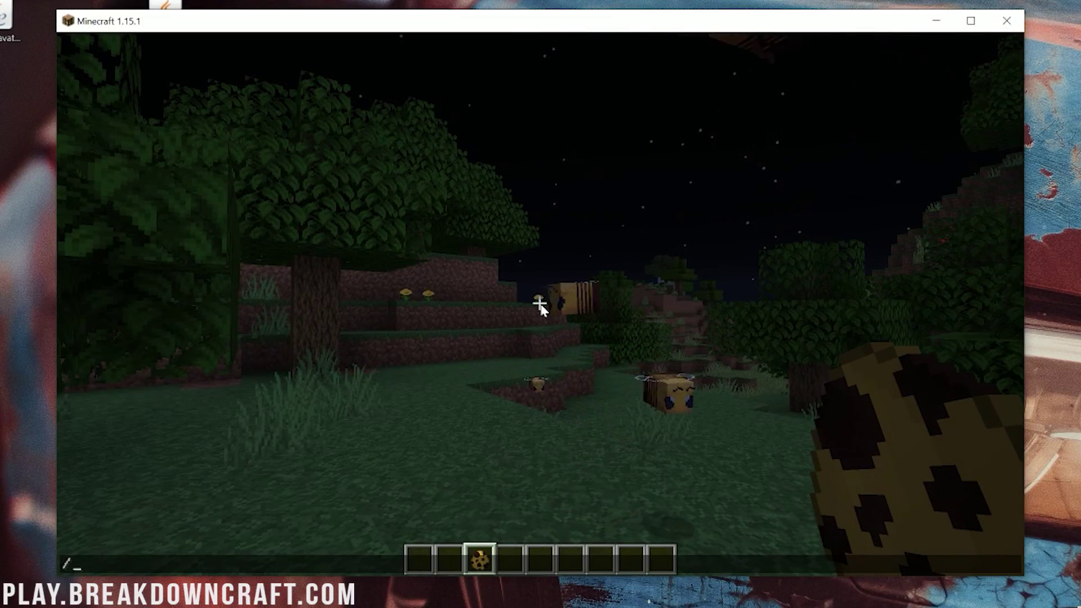
pyautogui.write('time set day')
pyautogui.press('Return')
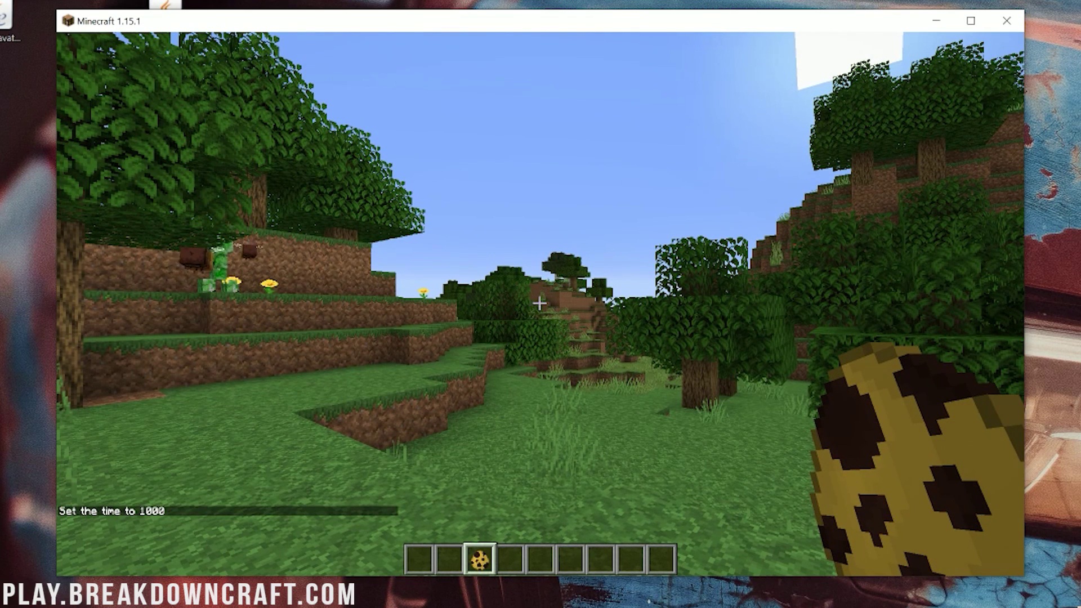
# - Bind OreExcavation's Excavate control to the g key and return to the game
pyautogui.press('Escape')
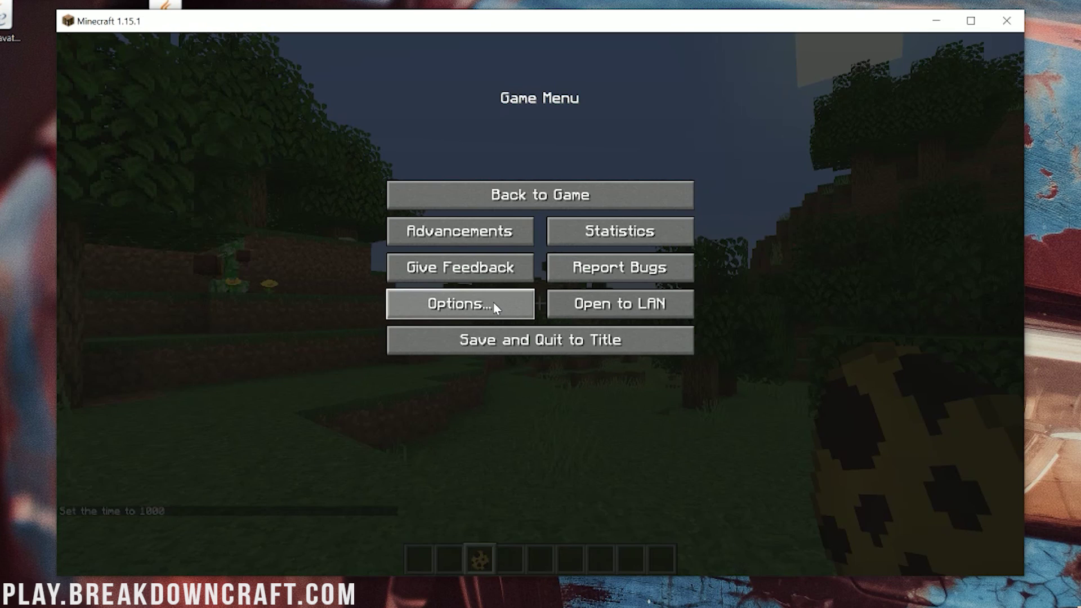
pyautogui.click(472, 301)
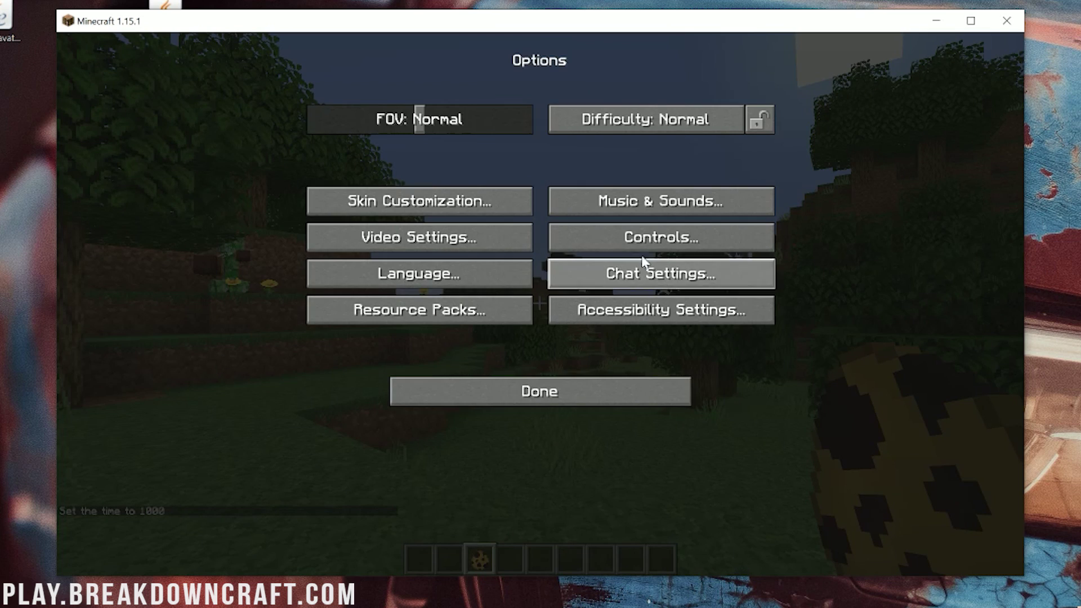
pyautogui.click(659, 239)
pyautogui.moveTo(822, 139); pyautogui.dragTo(796, 473)
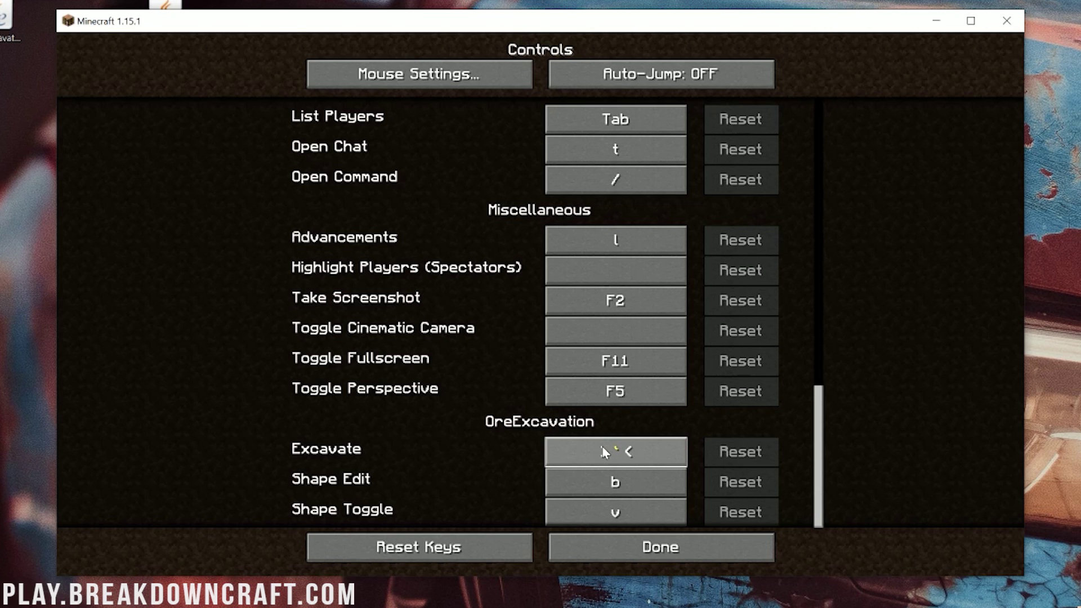
pyautogui.press('g')
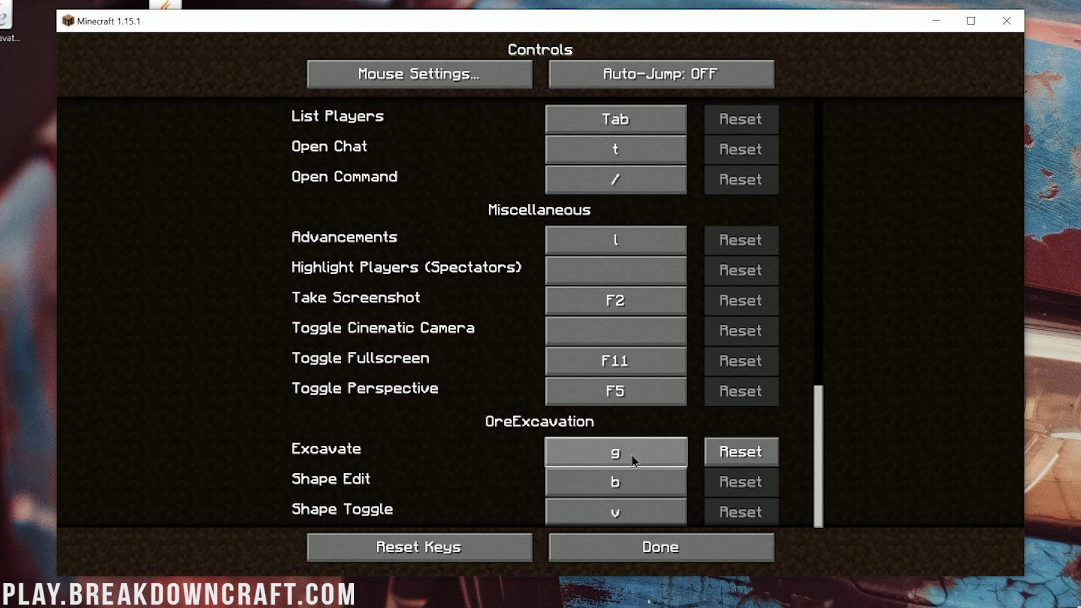
pyautogui.click(657, 553)
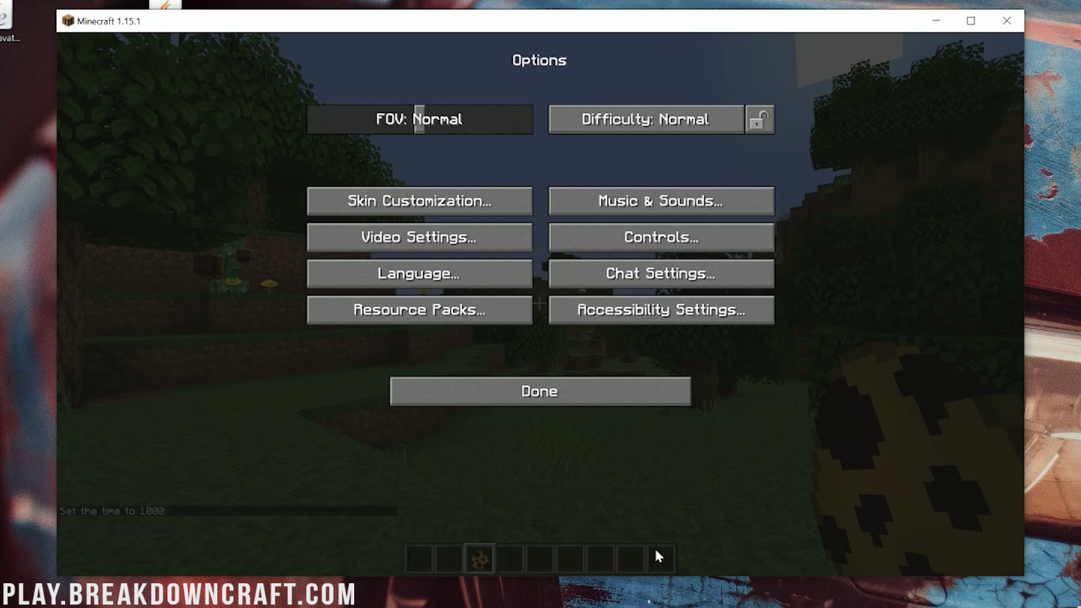
pyautogui.click(589, 401)
pyautogui.press('Escape')
# - Search the creative inventory for "dia" and place a diamond shovel, pickaxe and axe in the first three hotbar slots
pyautogui.press('e')
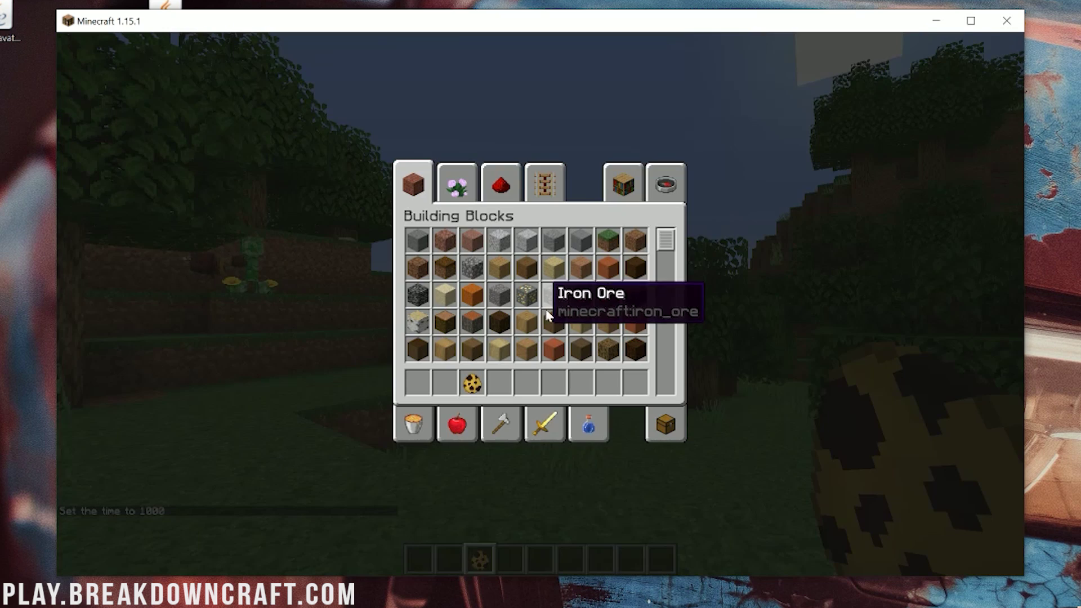
pyautogui.click(676, 183)
pyautogui.write('dia')
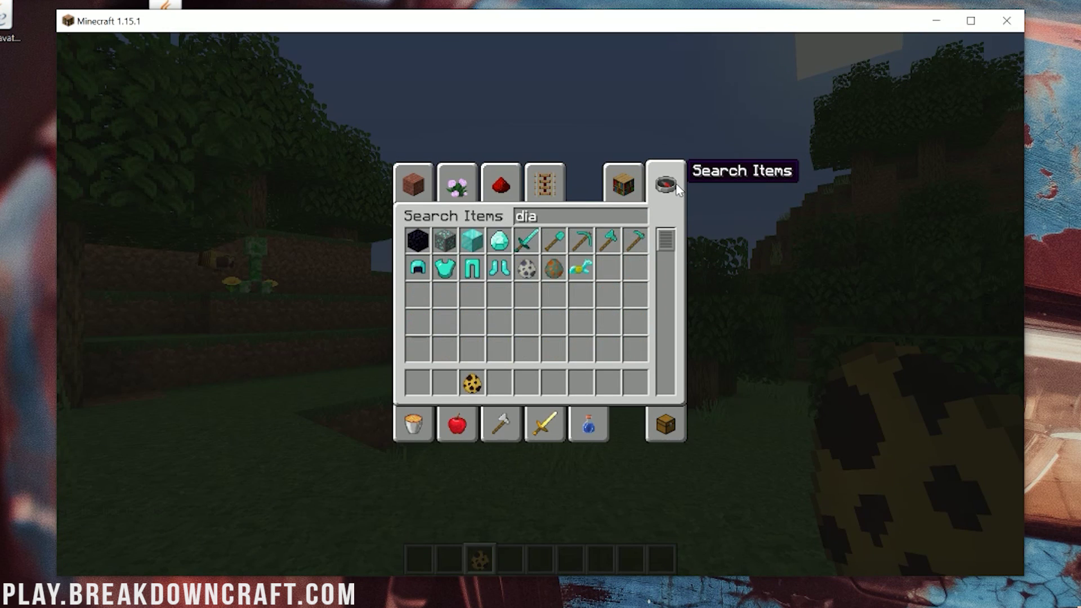
pyautogui.keyDown('shift'); pyautogui.click(563, 243); pyautogui.keyUp('shift')
pyautogui.click(581, 240)
pyautogui.click(448, 383)
pyautogui.click(608, 241)
pyautogui.click(476, 384)
pyautogui.click(591, 332)
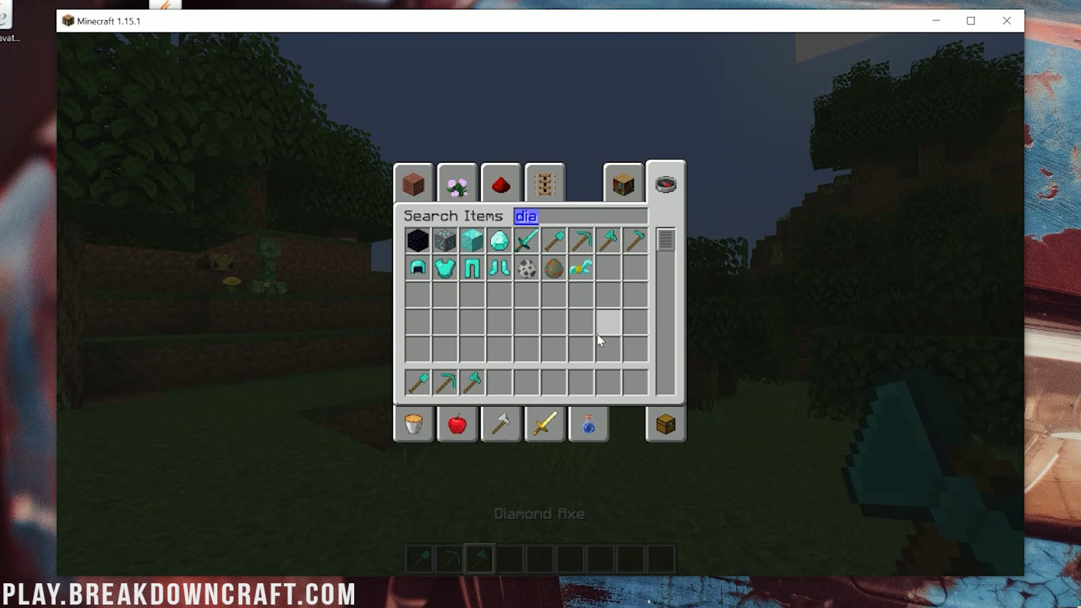
pyautogui.press('Escape')
# - Switch the game to survival mode with the /gamemode command
pyautogui.write('/gamemode s')
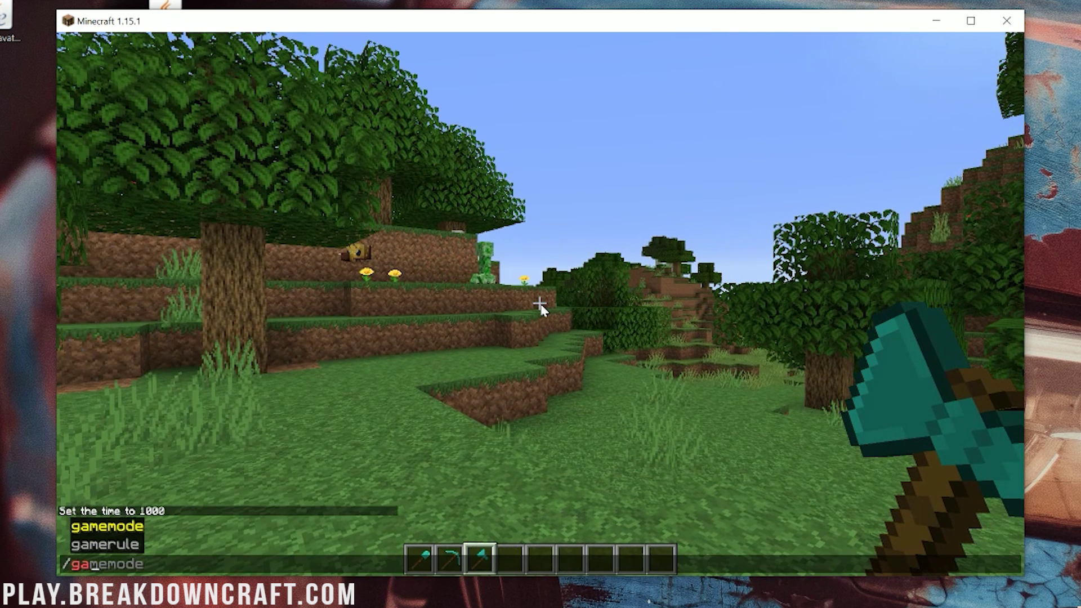